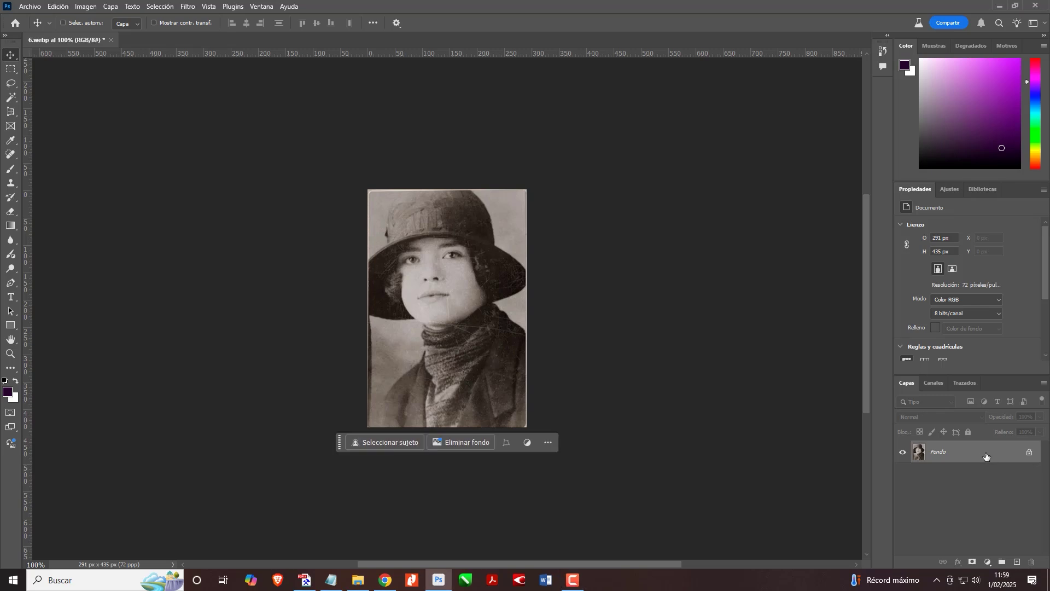
# Duplicate the background layer and enable the photo restoration neural filter on the copy with scratch reduction set to 10
pyautogui.hotkey('ctrl', 'j')
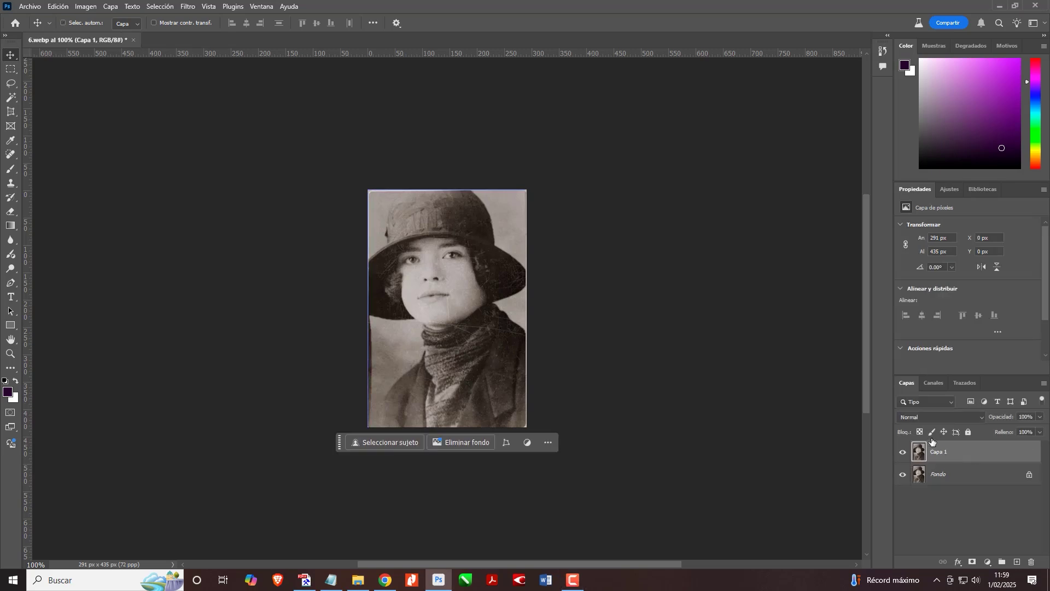
pyautogui.click(185, 6)
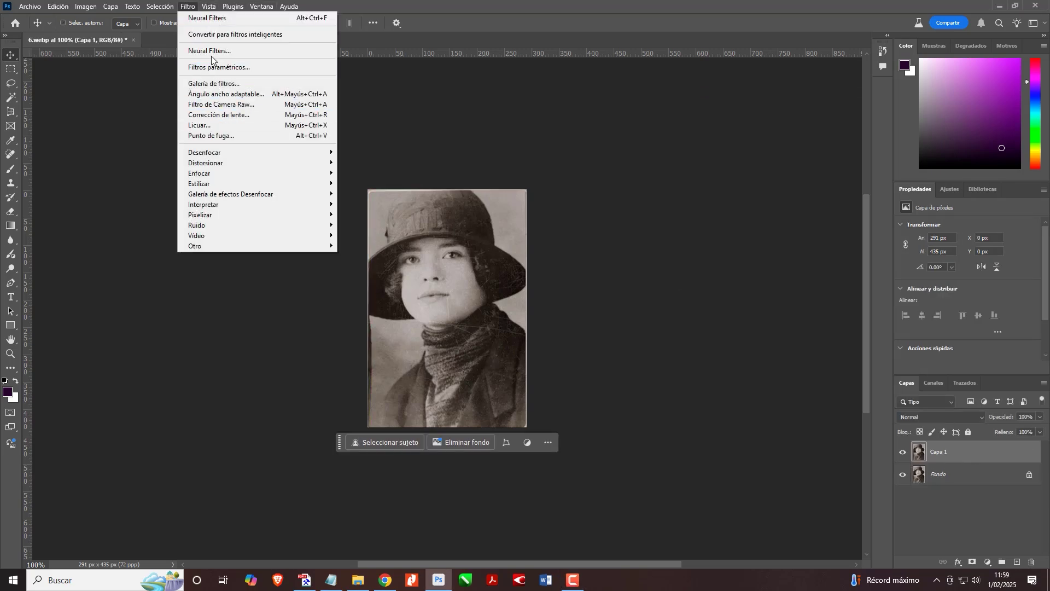
pyautogui.click(214, 51)
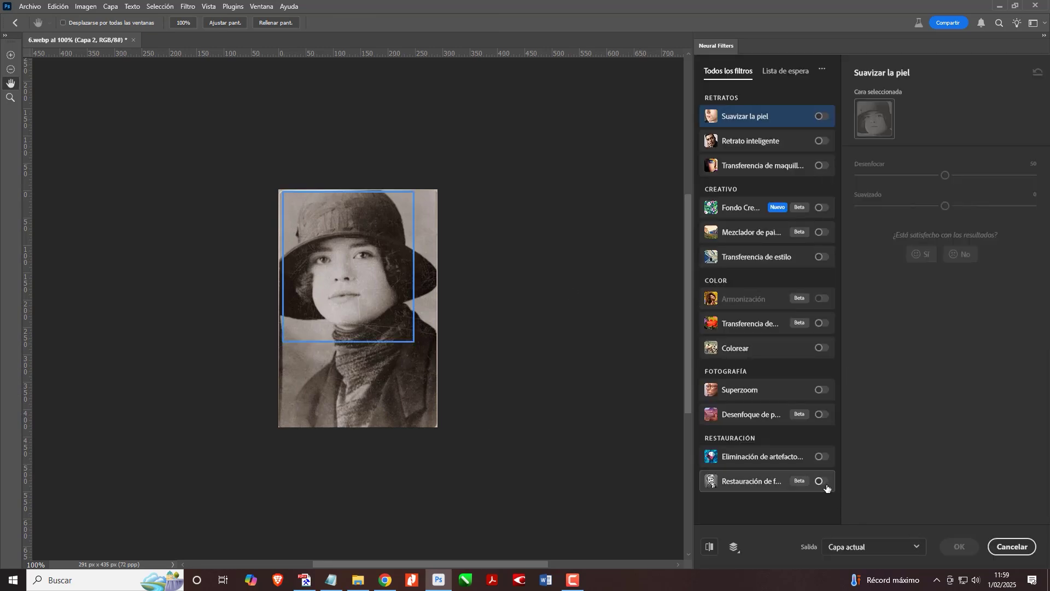
pyautogui.click(826, 484)
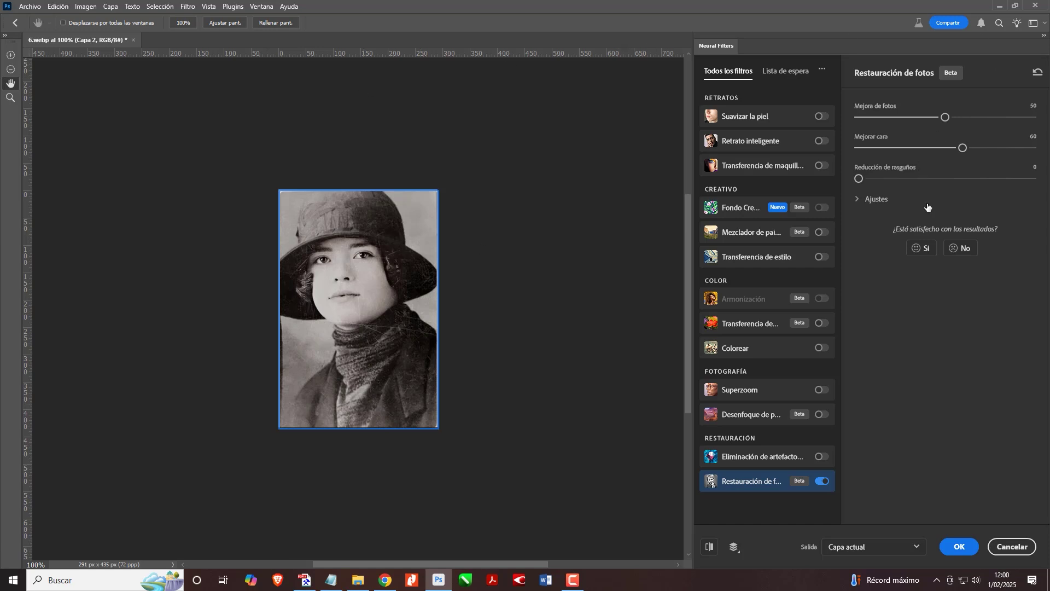
pyautogui.click(1033, 168)
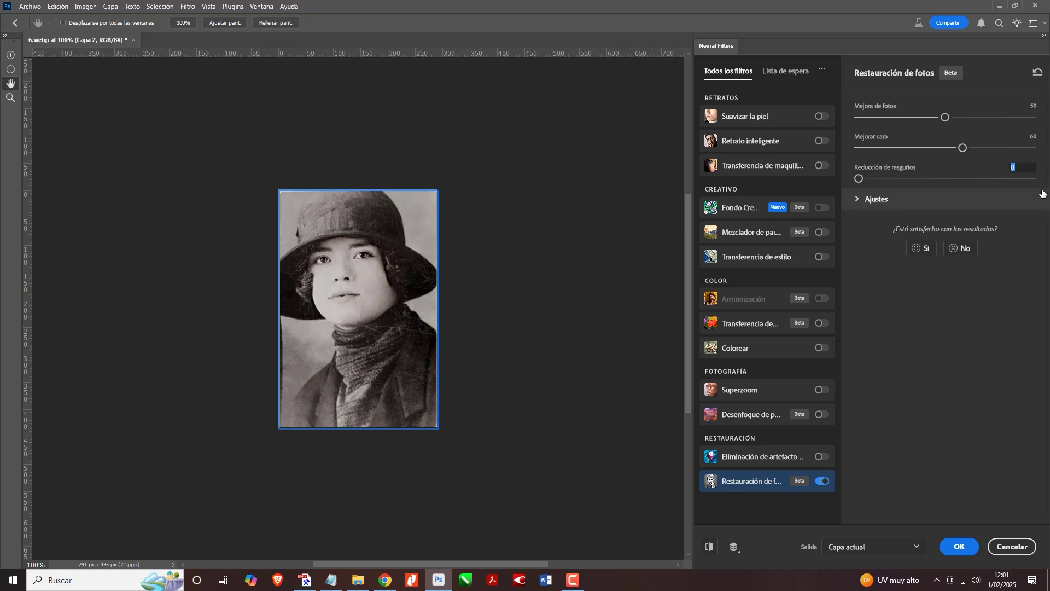
pyautogui.press('Return')
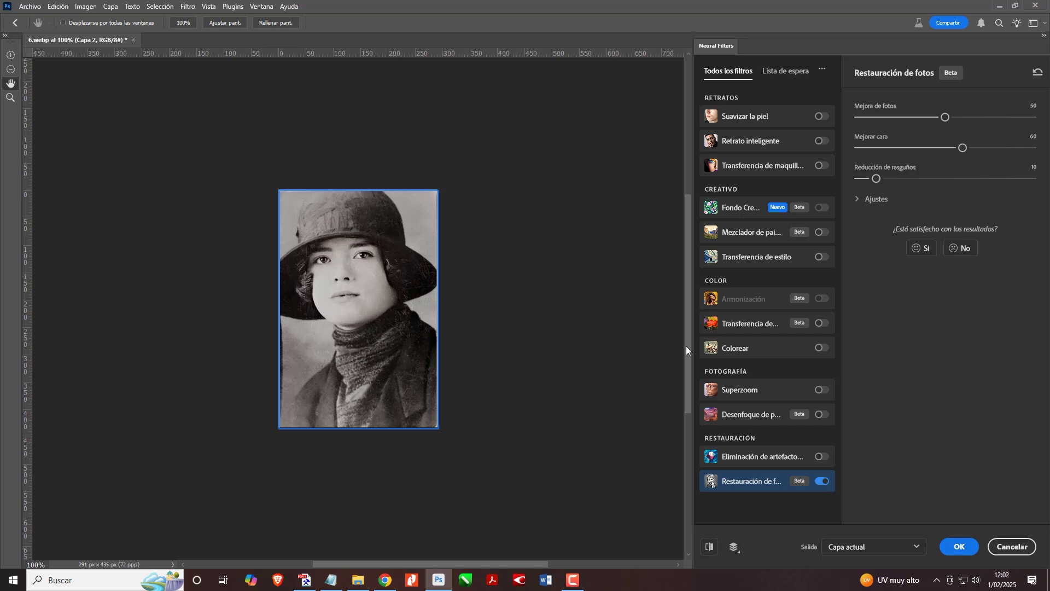
# Enable the Colorize neural filter too, apply both filters to the current layer and clear the selection
pyautogui.click(823, 350)
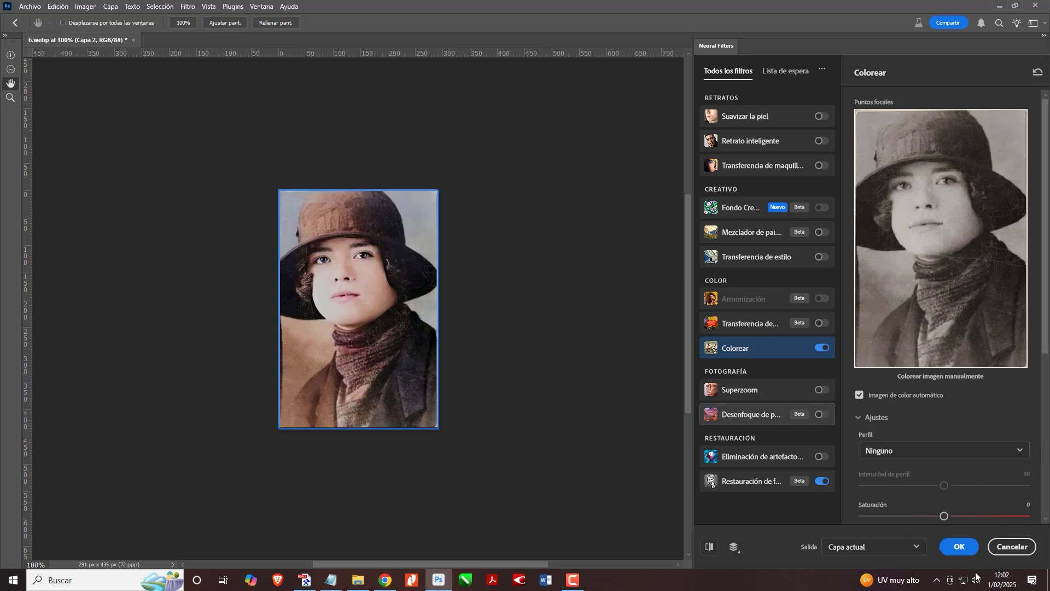
pyautogui.press('Return')
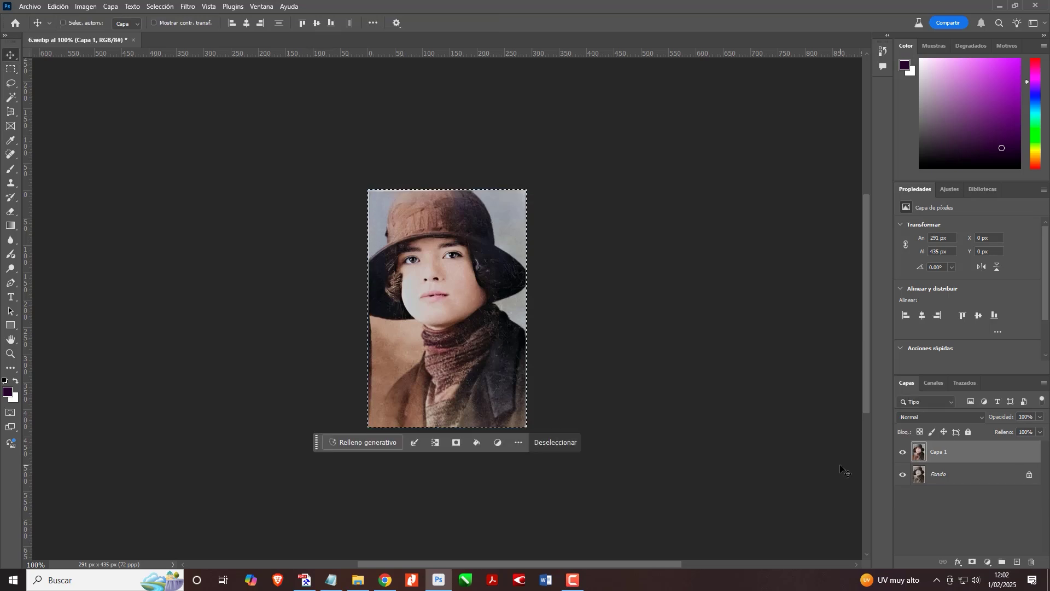
pyautogui.hotkey('ctrl', 'd')
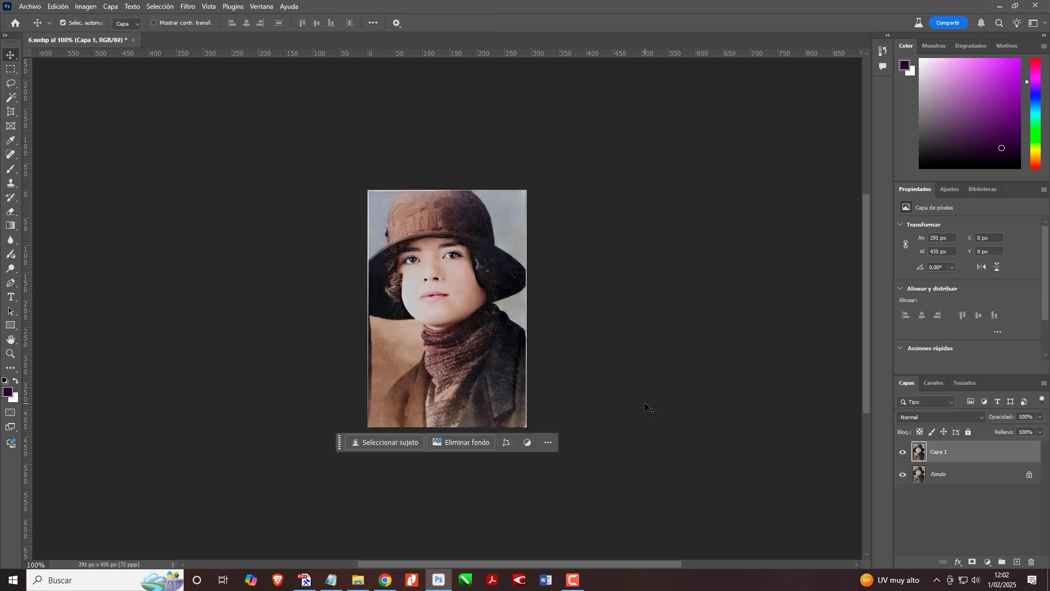
# Lasso the scratched dark area under the hat brim on the photo's right side, about 88 × 69 px, and regenerate it with a promptless Generative Fill
pyautogui.hotkey('ctrl', '+')
pyautogui.scroll(-1, 635, 379)
pyautogui.scroll(-1, 629, 372)
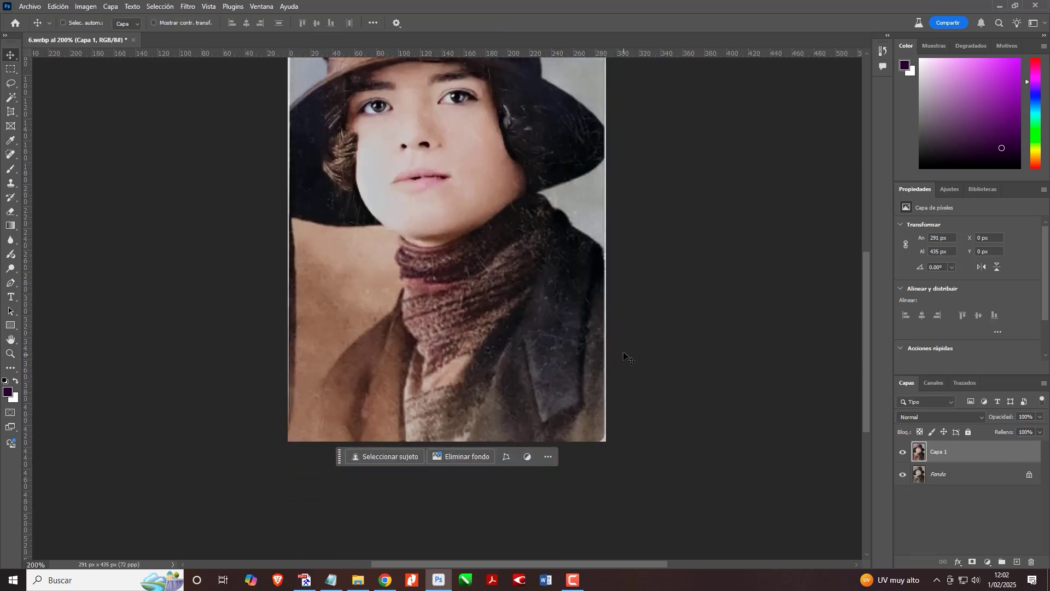
pyautogui.scroll(2, 629, 355)
pyautogui.scroll(1, 624, 345)
pyautogui.press('l')
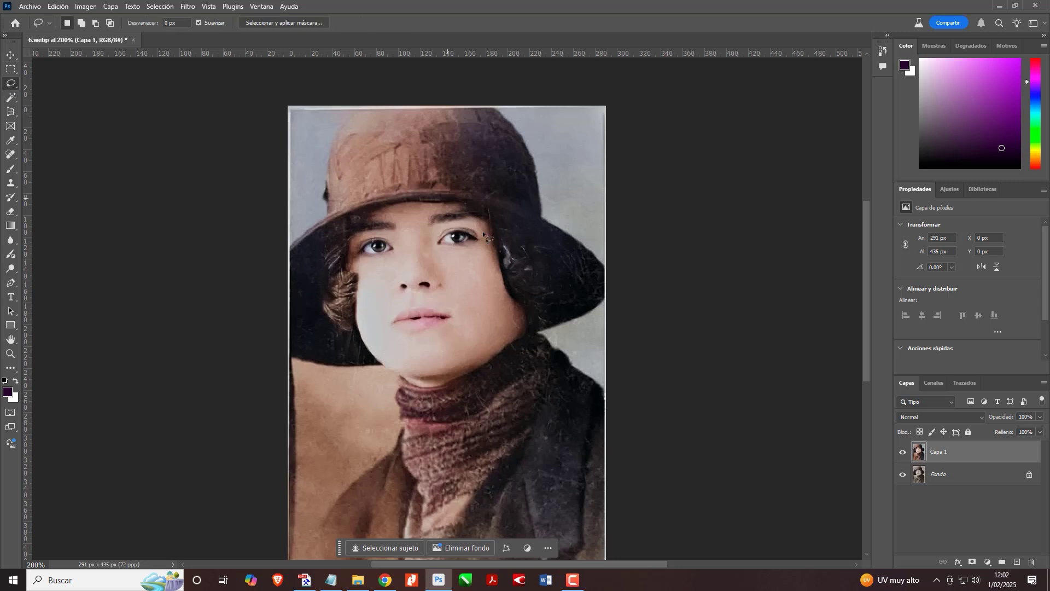
pyautogui.moveTo(500, 230)
pyautogui.mouseDown()
pyautogui.moveTo(575, 253)
pyautogui.moveTo(596, 285)
pyautogui.moveTo(548, 304)
pyautogui.moveTo(501, 251)
pyautogui.mouseUp()
pyautogui.click(474, 320)
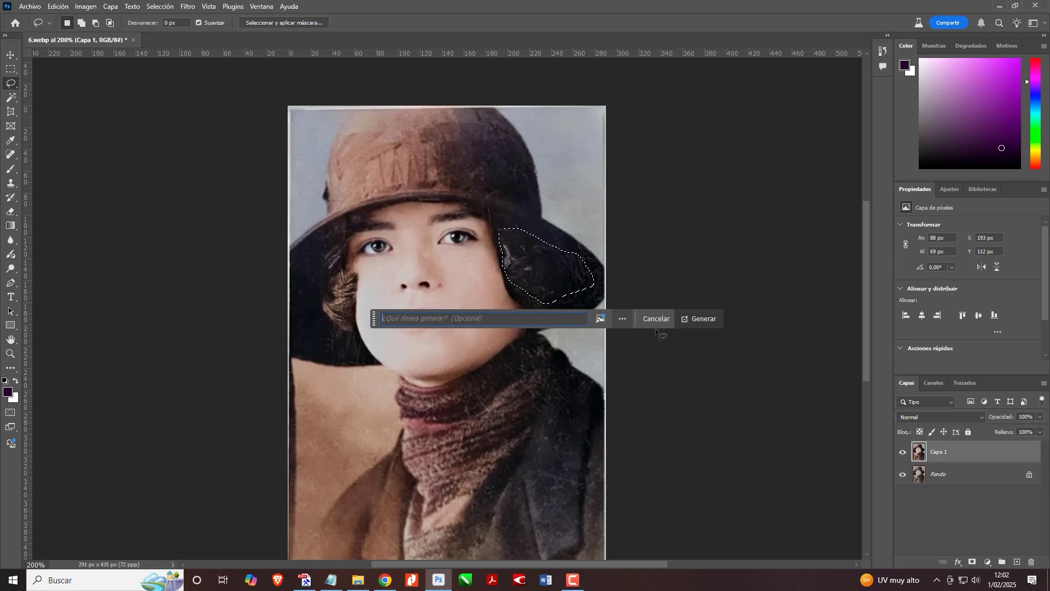
pyautogui.click(698, 320)
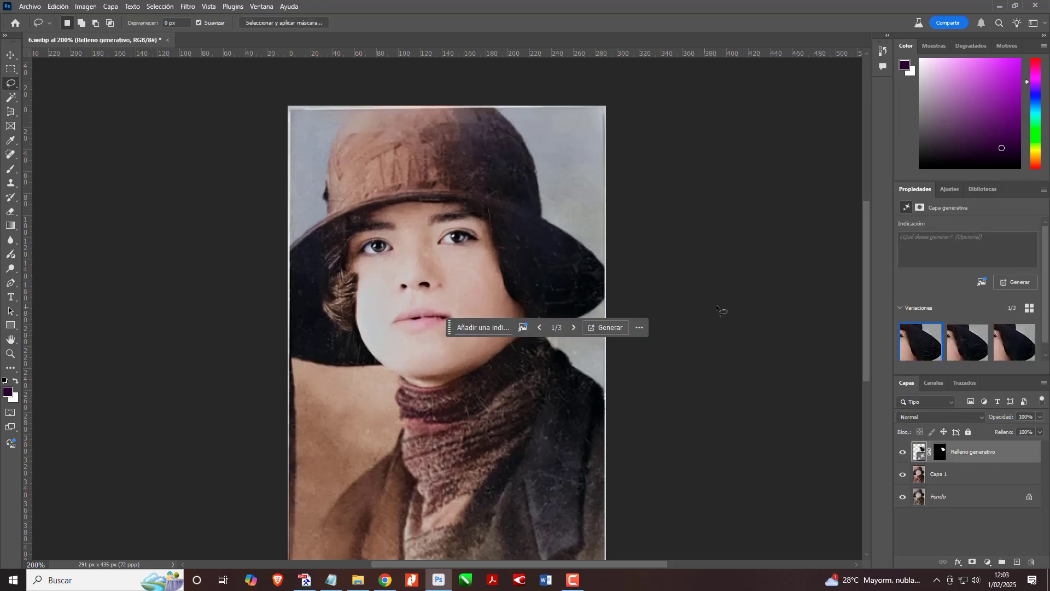
# Compare the hat-brim fill variations, keep the third one and merge the fill layer with Capa 1
pyautogui.click(977, 352)
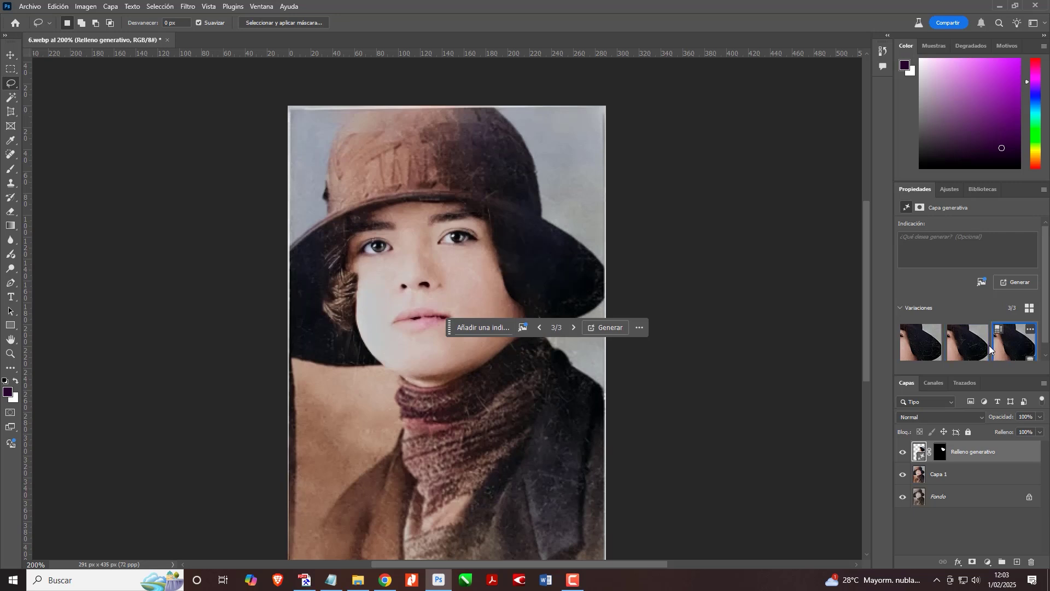
pyautogui.click(925, 353)
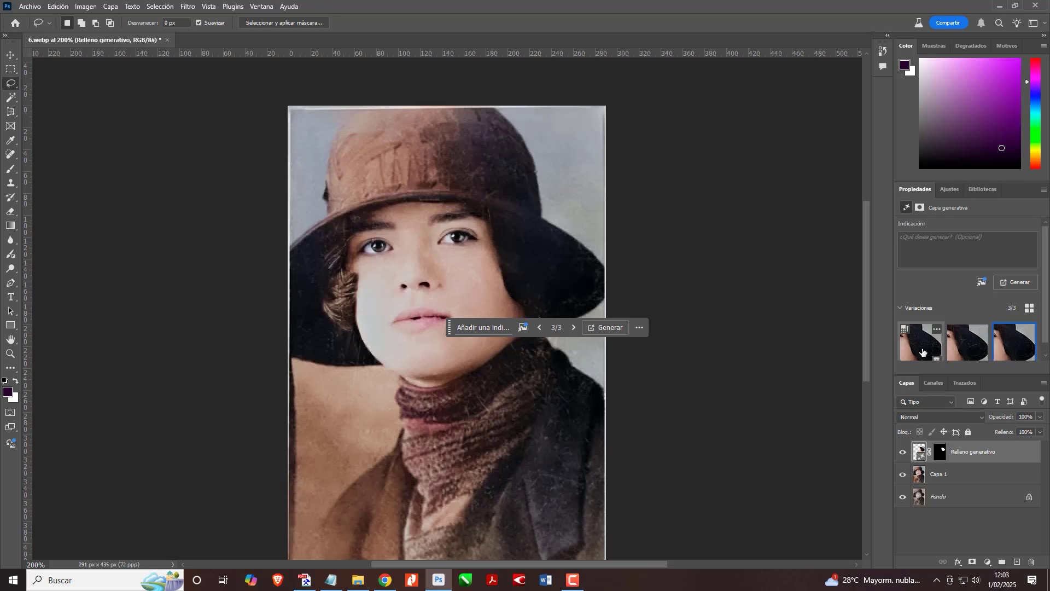
pyautogui.click(1015, 348)
pyautogui.scroll(-1, 462, 252)
pyautogui.scroll(-2, 462, 253)
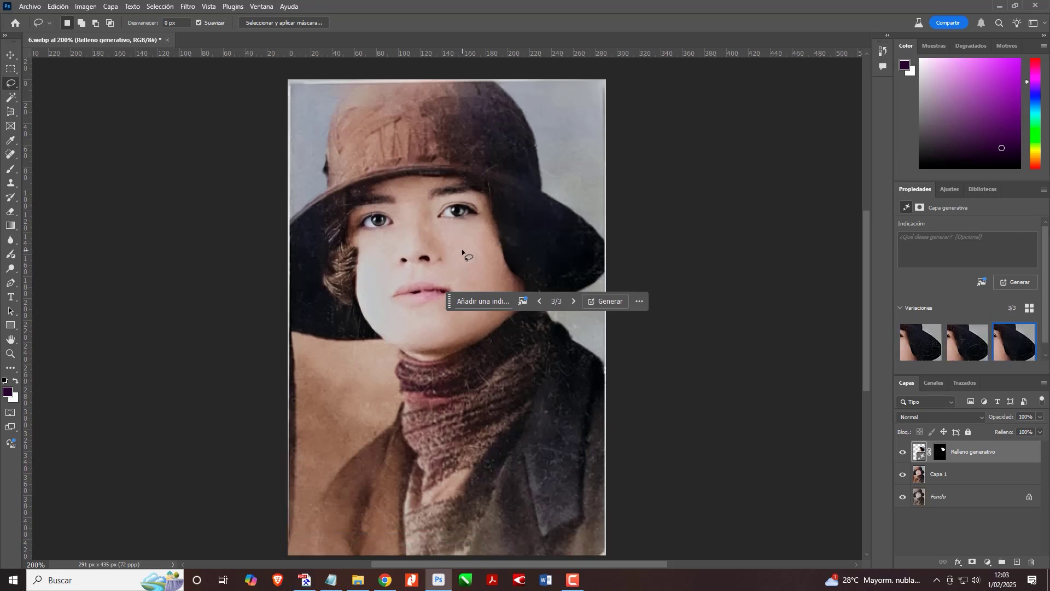
pyautogui.scroll(4, 462, 253)
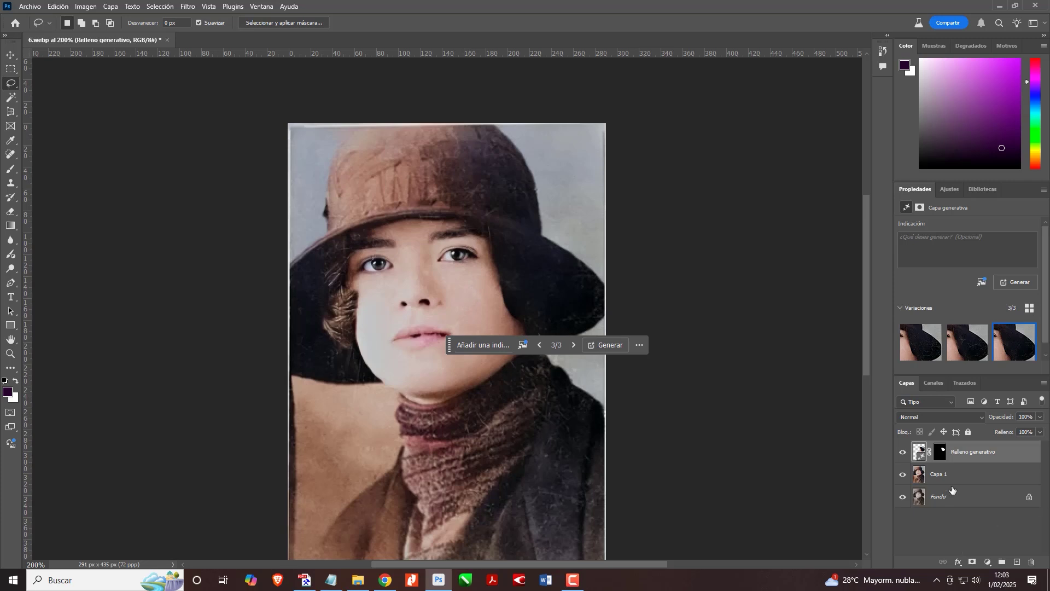
pyautogui.keyDown('shift'); pyautogui.click(946, 475); pyautogui.keyUp('shift')
pyautogui.hotkey('ctrl', 'e')
# Extend the canvas on the left to 307 px wide, select a strip about 37 px wide along that edge and fill it generatively without a prompt
pyautogui.scroll(-2, 498, 355)
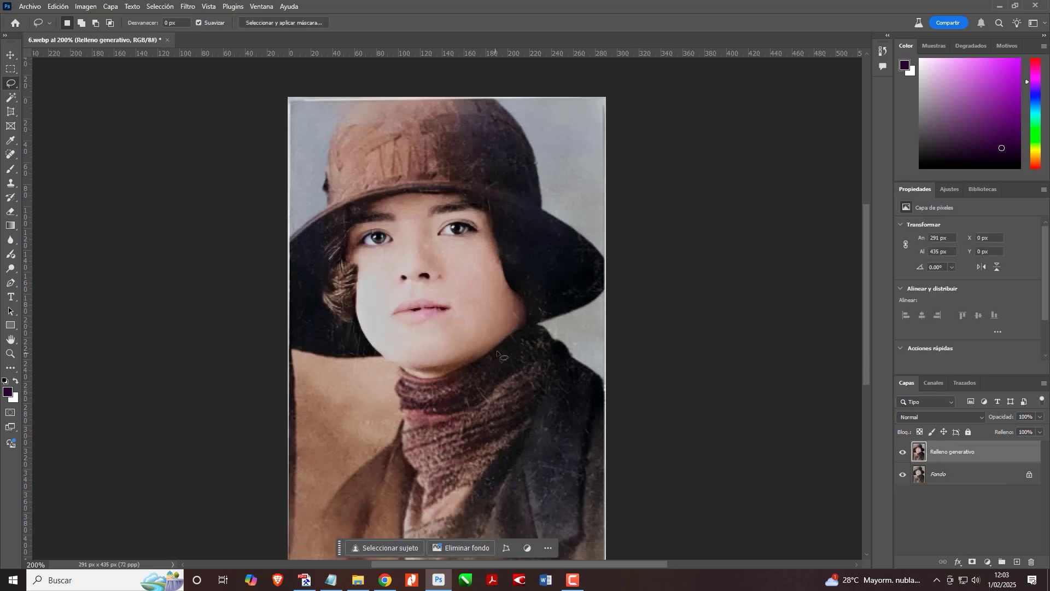
pyautogui.hotkey('ctrl', '-')
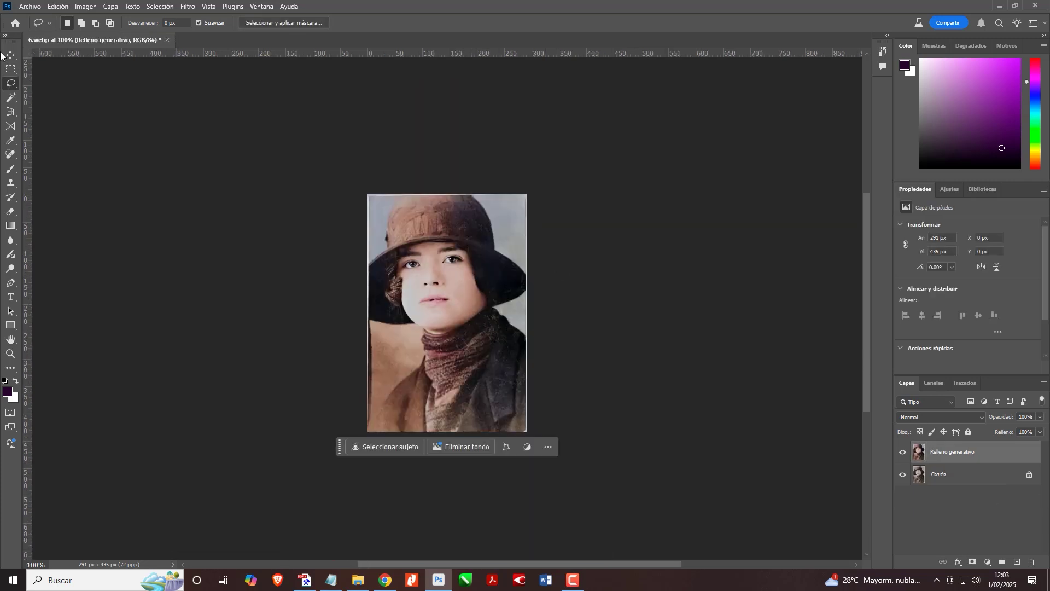
pyautogui.click(10, 111)
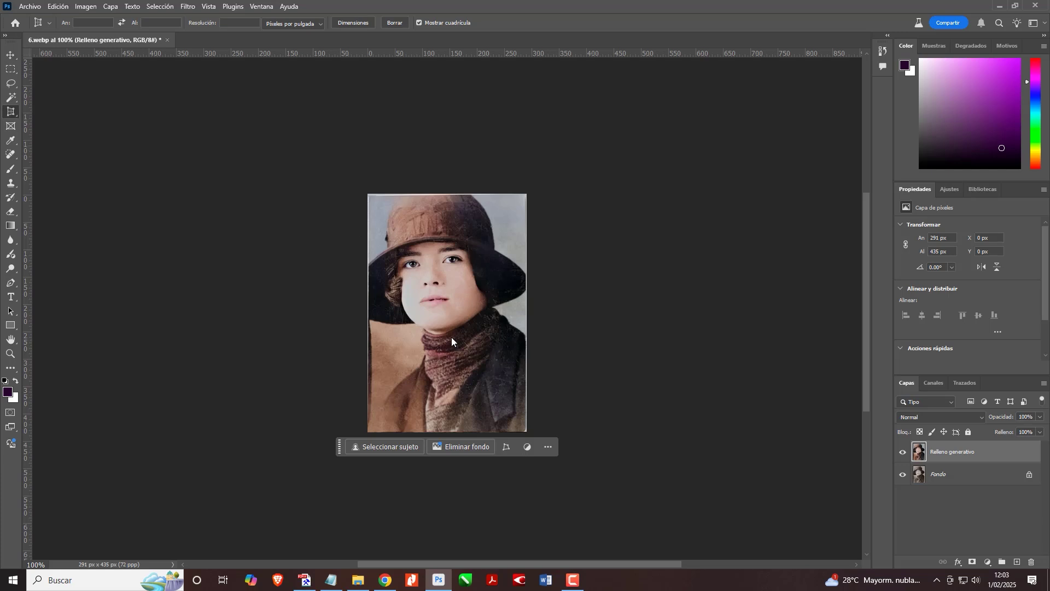
pyautogui.hotkey('shift', 'c')
pyautogui.moveTo(369, 313); pyautogui.dragTo(360, 313)
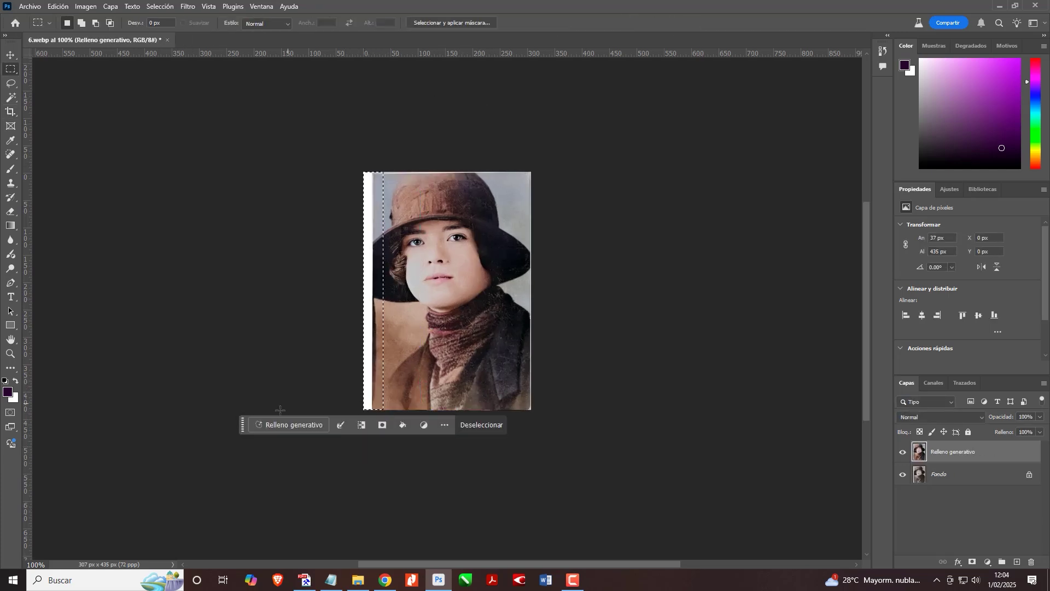
pyautogui.click(290, 424)
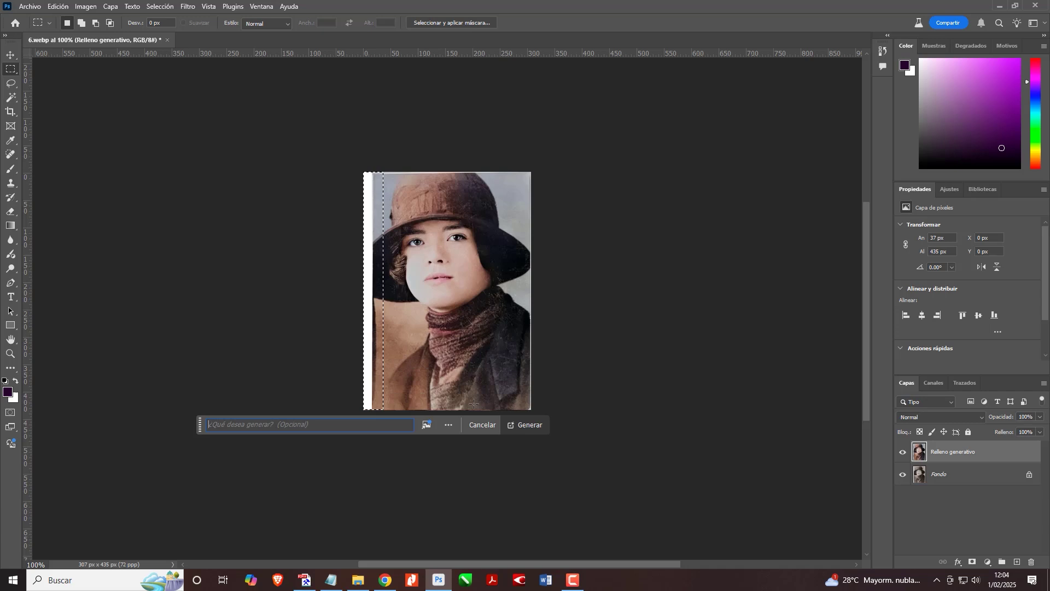
pyautogui.click(539, 430)
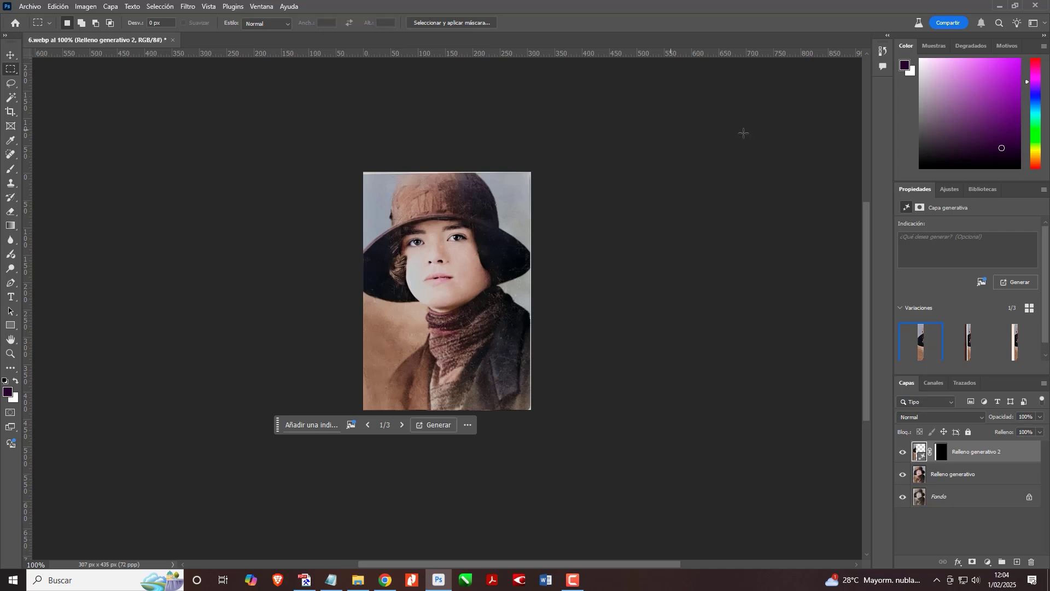
# Compare the edge-strip variations, keep the first one and merge the fill layer with the colorized photo layer beneath it
pyautogui.click(968, 342)
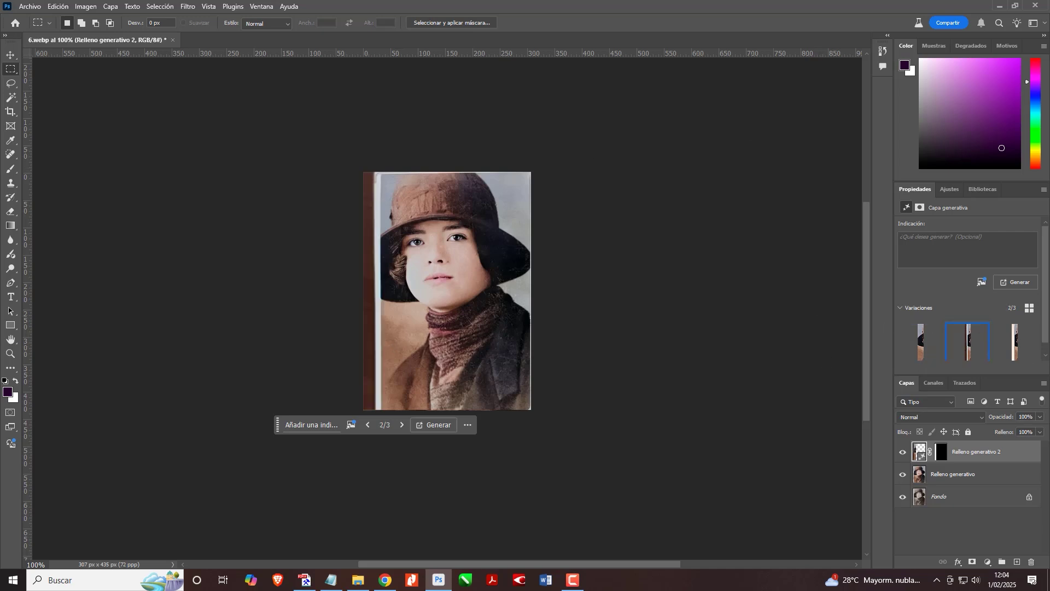
pyautogui.click(1015, 342)
pyautogui.click(921, 342)
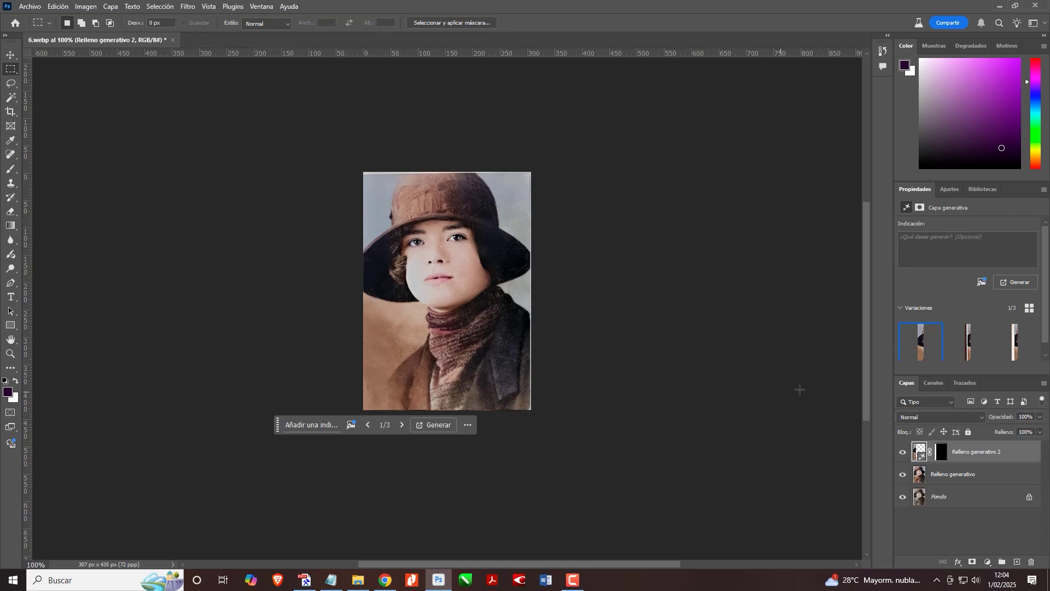
pyautogui.keyDown('shift'); pyautogui.click(938, 474); pyautogui.keyUp('shift')
pyautogui.hotkey('ctrl', 'e')
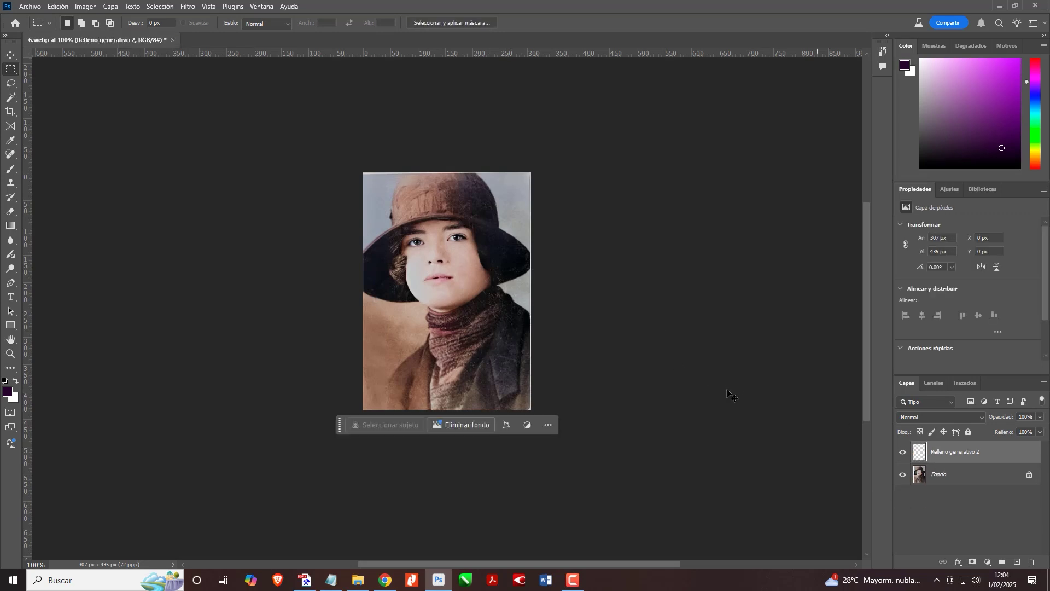
# Select the woman as the subject, invert the selection and replace the background with Generative Fill without a prompt
pyautogui.hotkey('ctrl', '+')
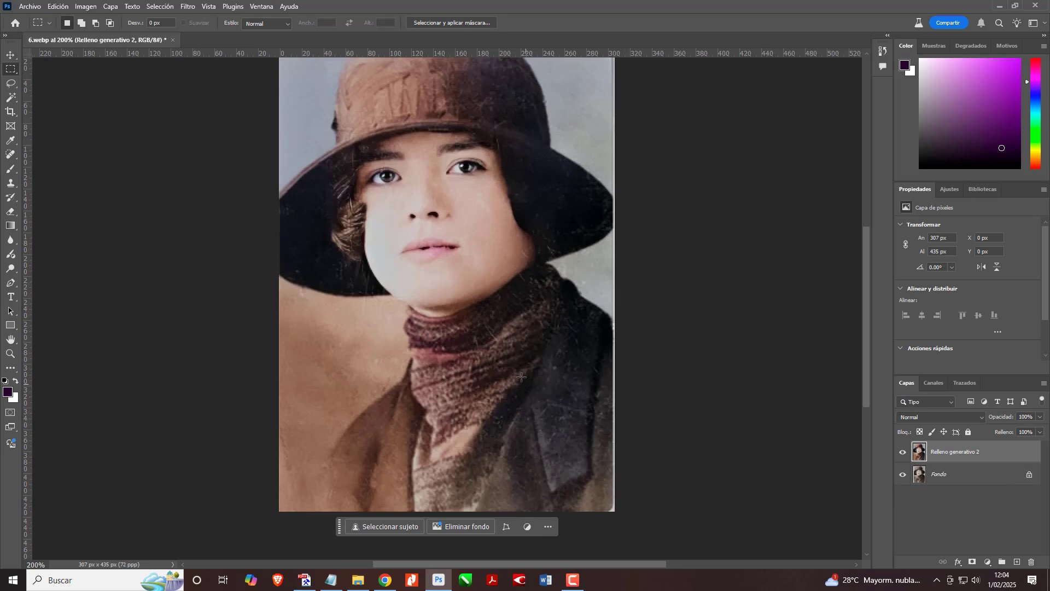
pyautogui.hotkey('ctrl', '-')
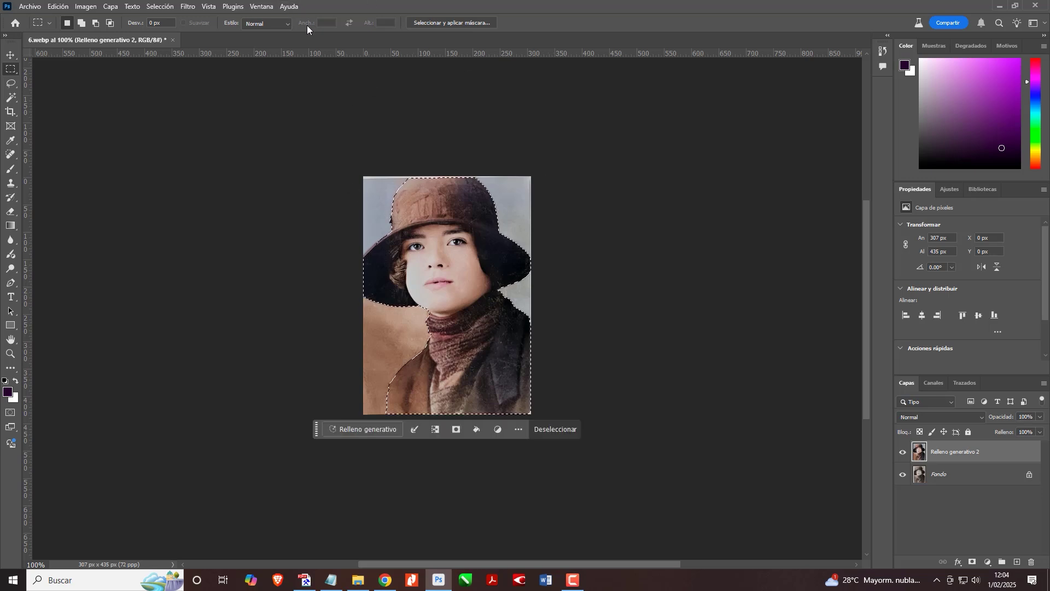
pyautogui.click(186, 6)
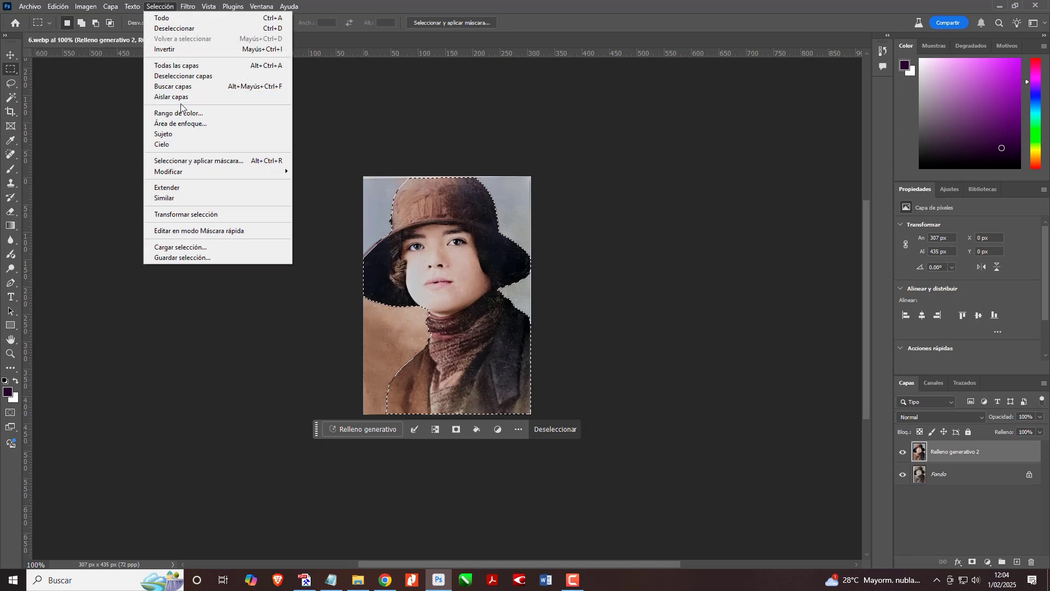
pyautogui.click(184, 49)
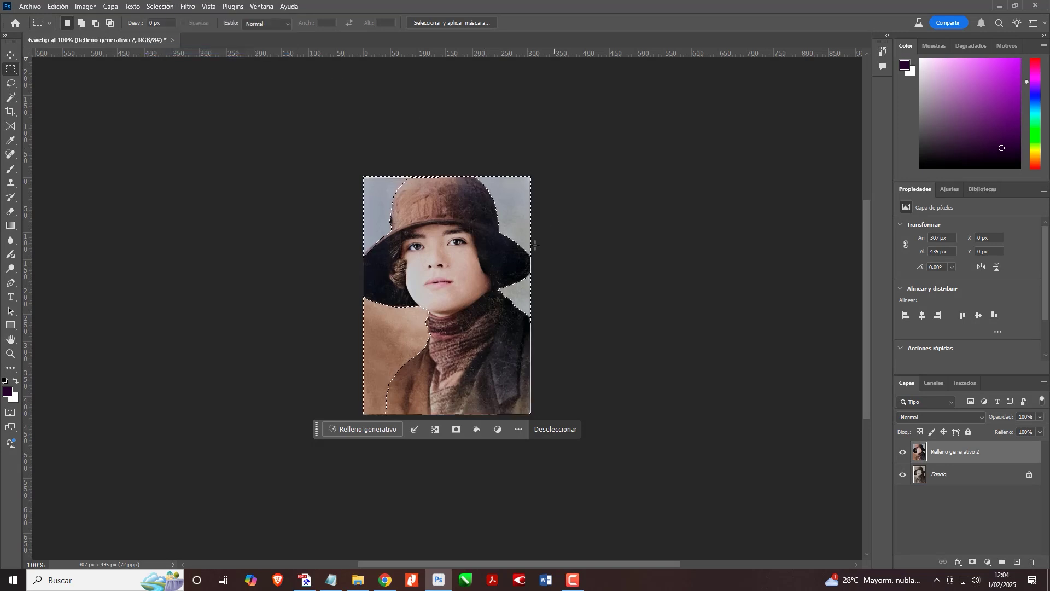
pyautogui.click(365, 429)
pyautogui.click(597, 432)
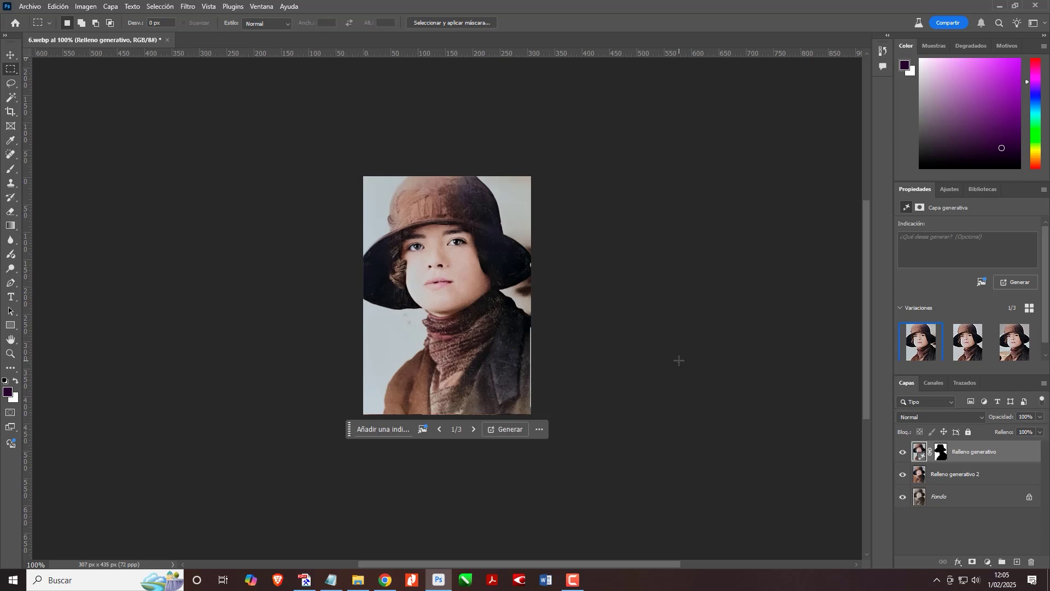
# Compare the three background variations and generate another set of background variations without a prompt
pyautogui.click(962, 350)
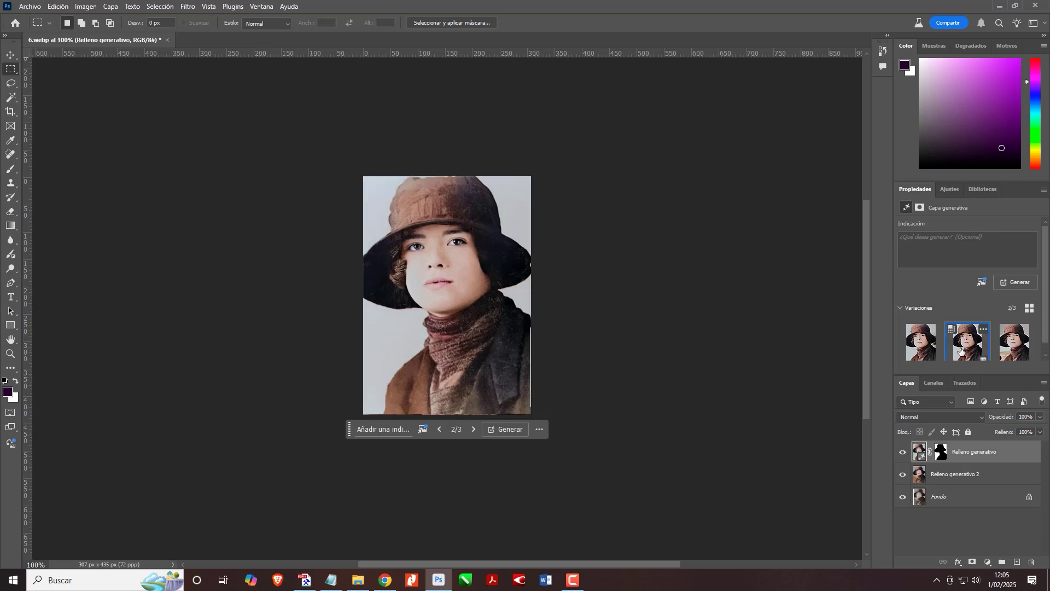
pyautogui.click(1014, 341)
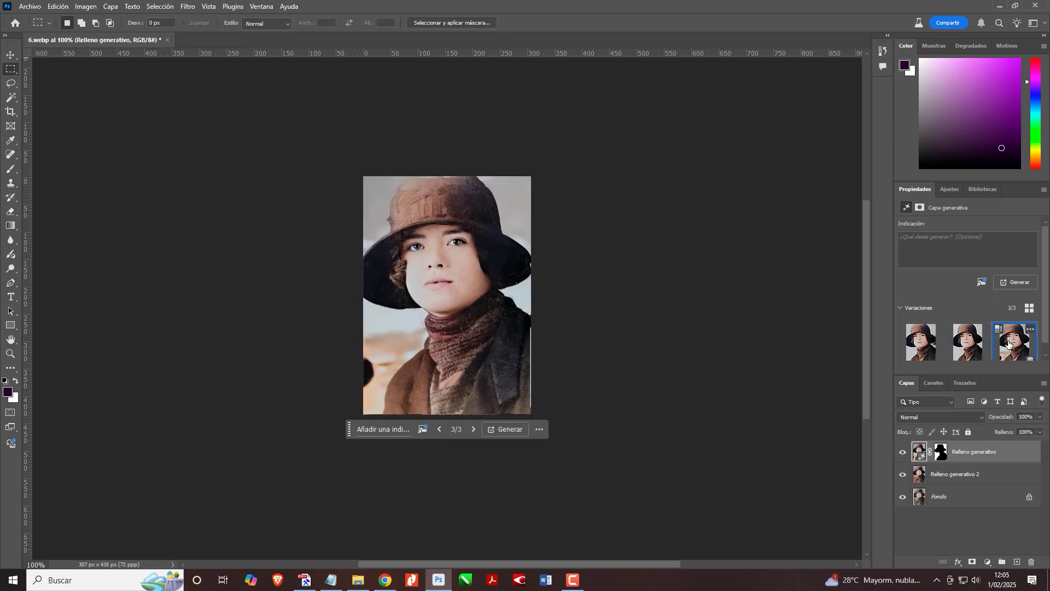
pyautogui.click(922, 341)
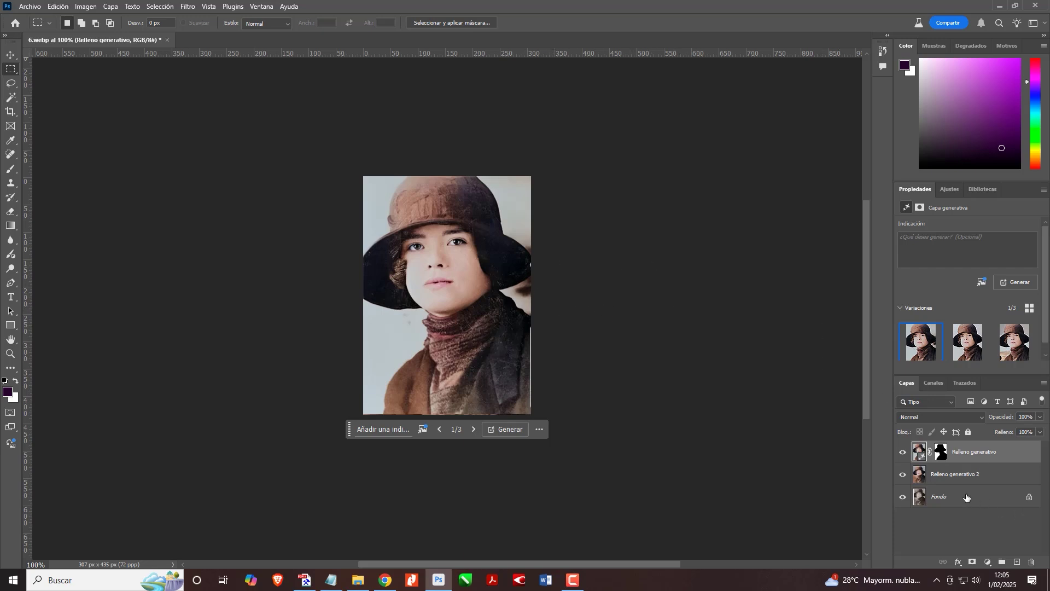
pyautogui.click(1011, 289)
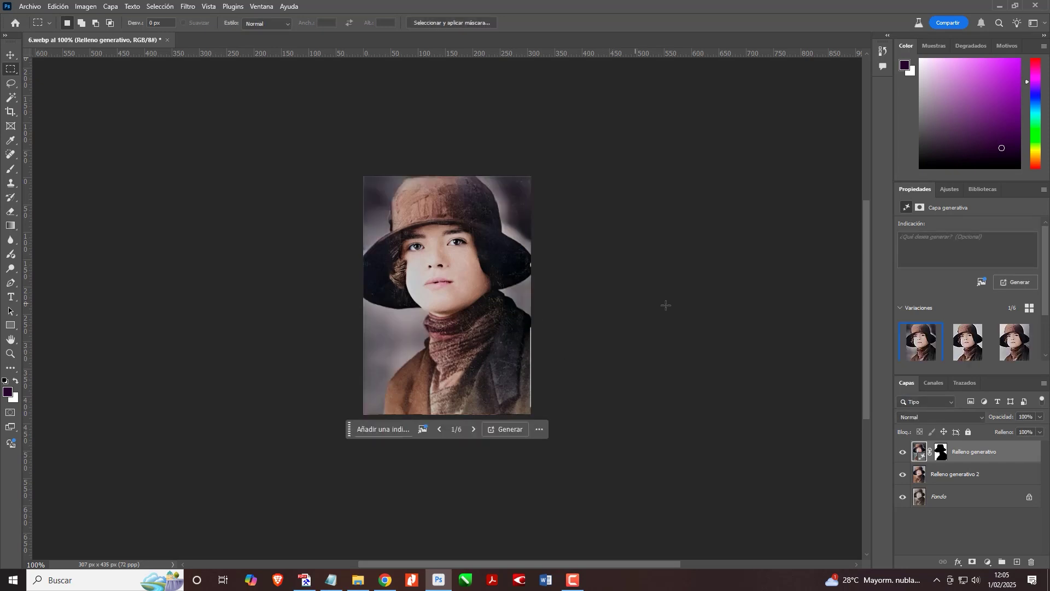
# Compare the new background variations and keep the third one, a light grey gradient backdrop
pyautogui.click(977, 358)
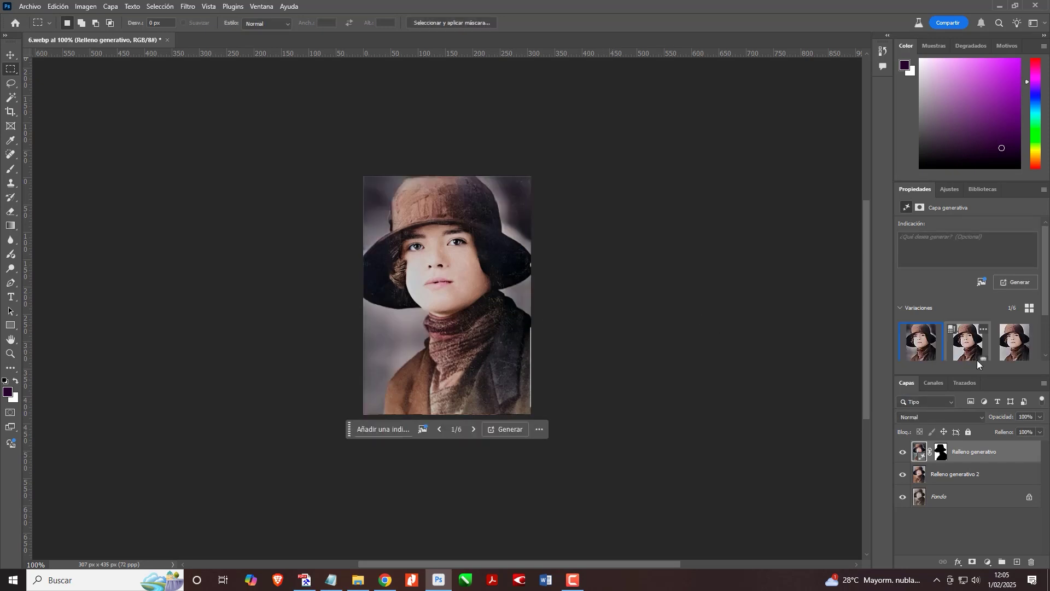
pyautogui.click(1014, 356)
pyautogui.click(925, 350)
pyautogui.click(974, 351)
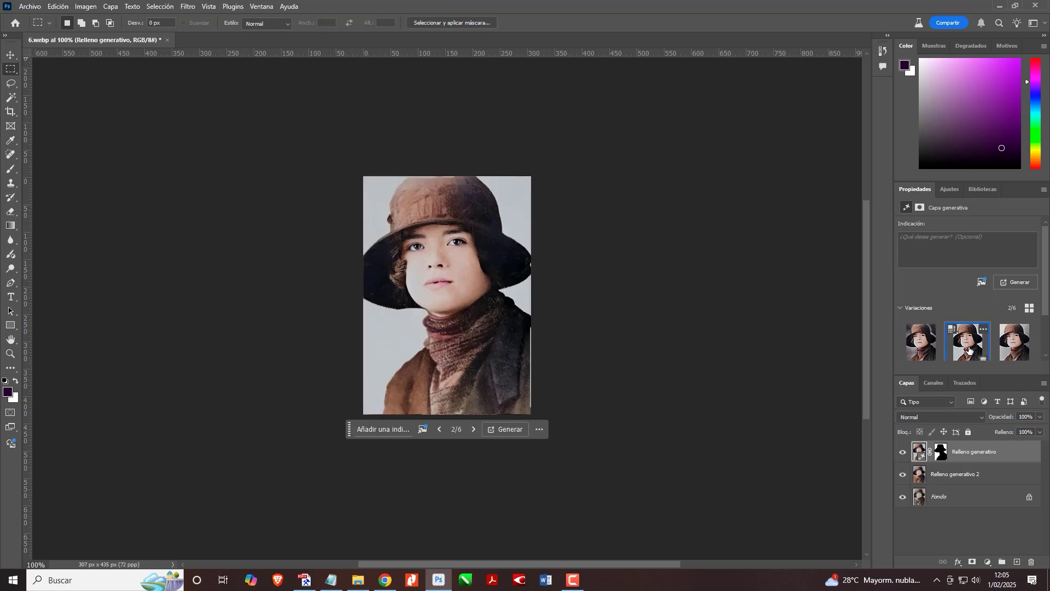
pyautogui.click(912, 355)
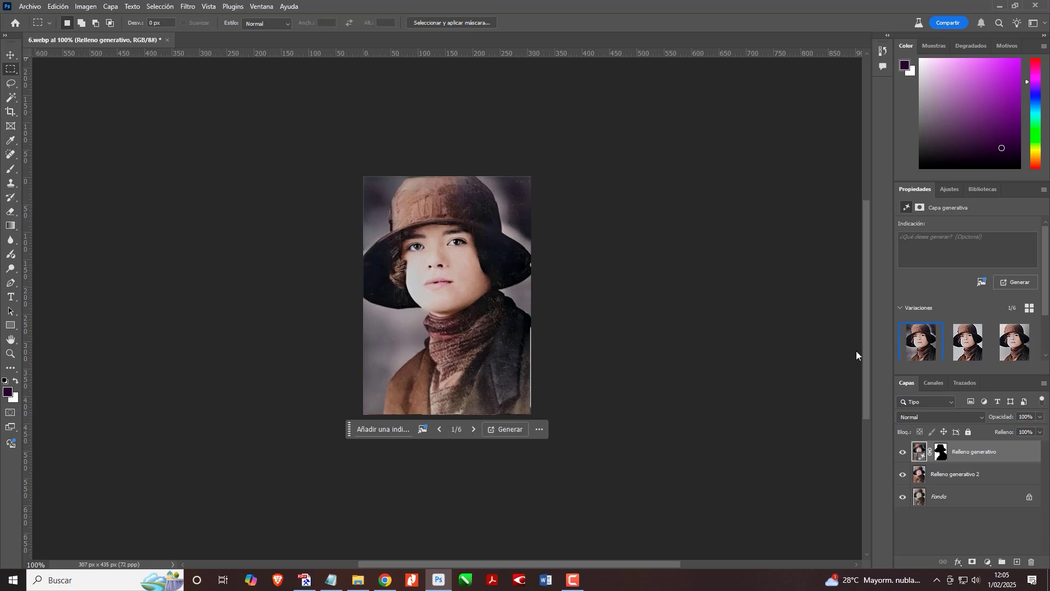
pyautogui.click(1006, 349)
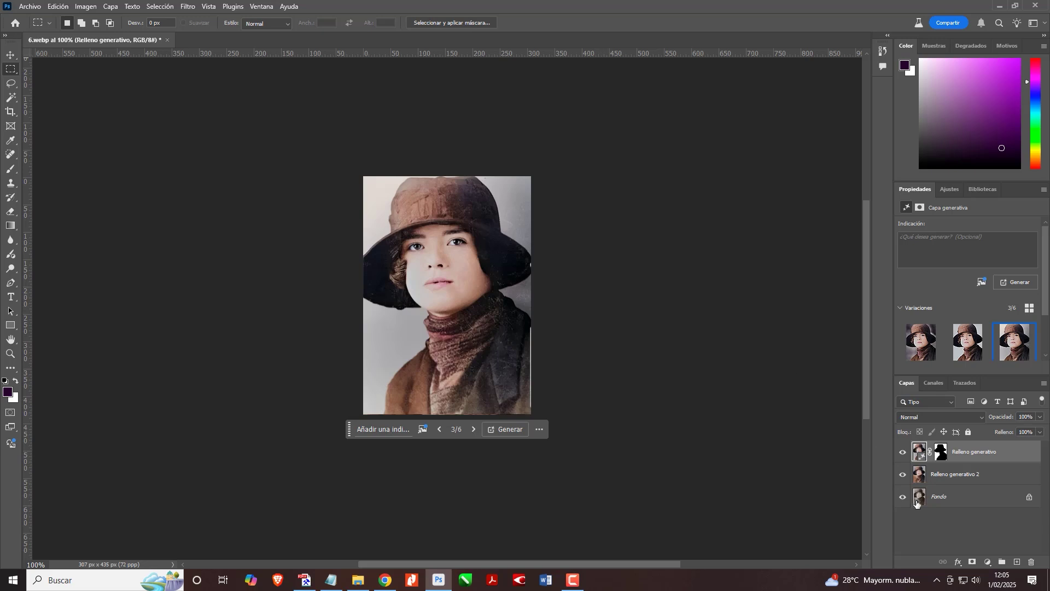
# Merge the background fill layer with the portrait layer beneath it and compare the result with the original photo
pyautogui.keyDown('shift'); pyautogui.click(936, 472); pyautogui.keyUp('shift')
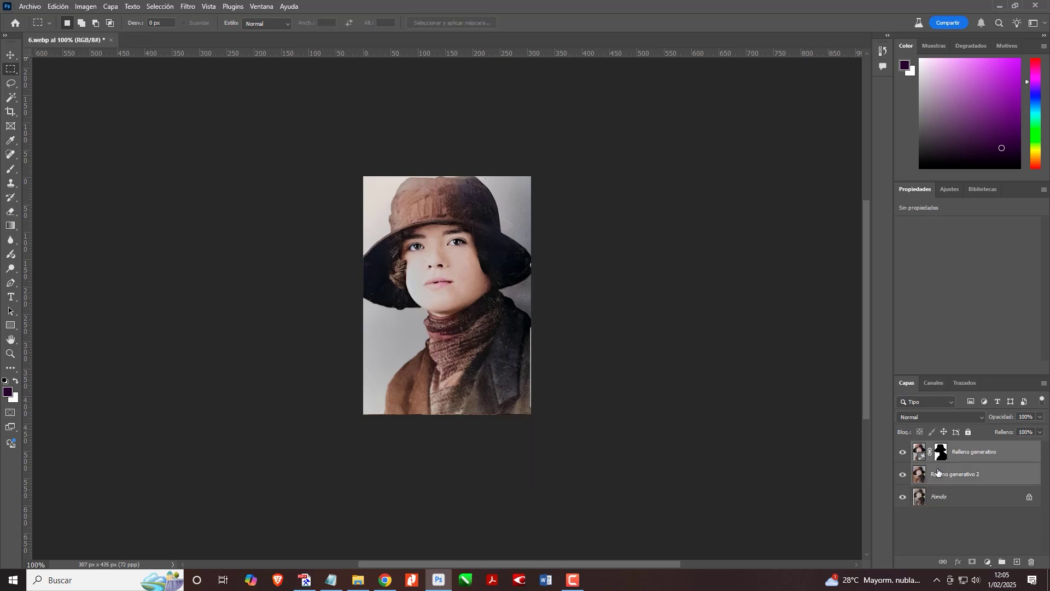
pyautogui.hotkey('ctrl', 'e')
pyautogui.click(904, 454)
pyautogui.click(903, 454)
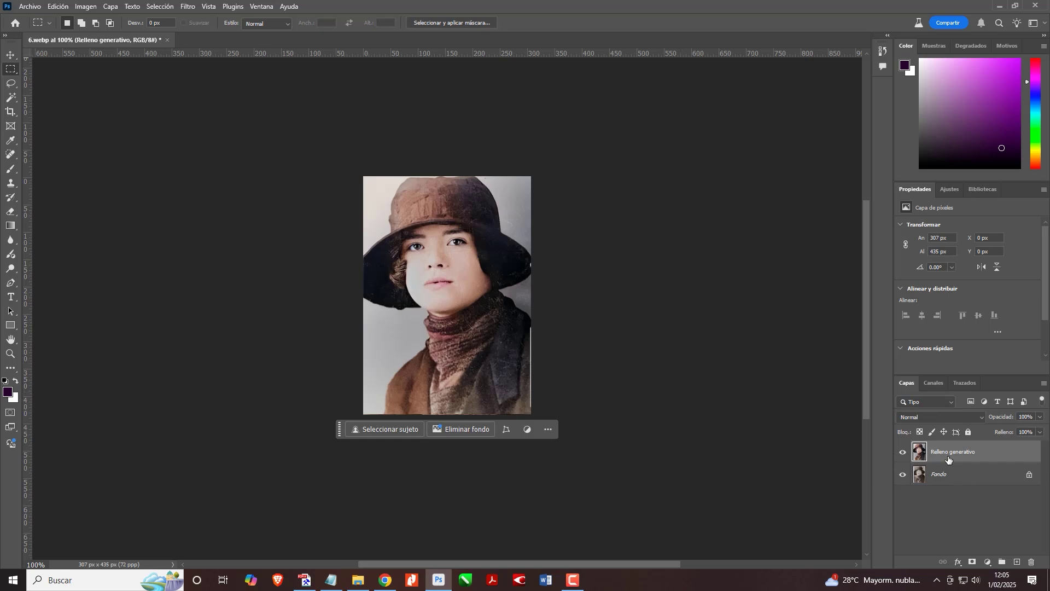
# Lasso the woman's coat and scarf up to the neck and fill them generatively with the prompt "terno con chalina"
pyautogui.click(11, 83)
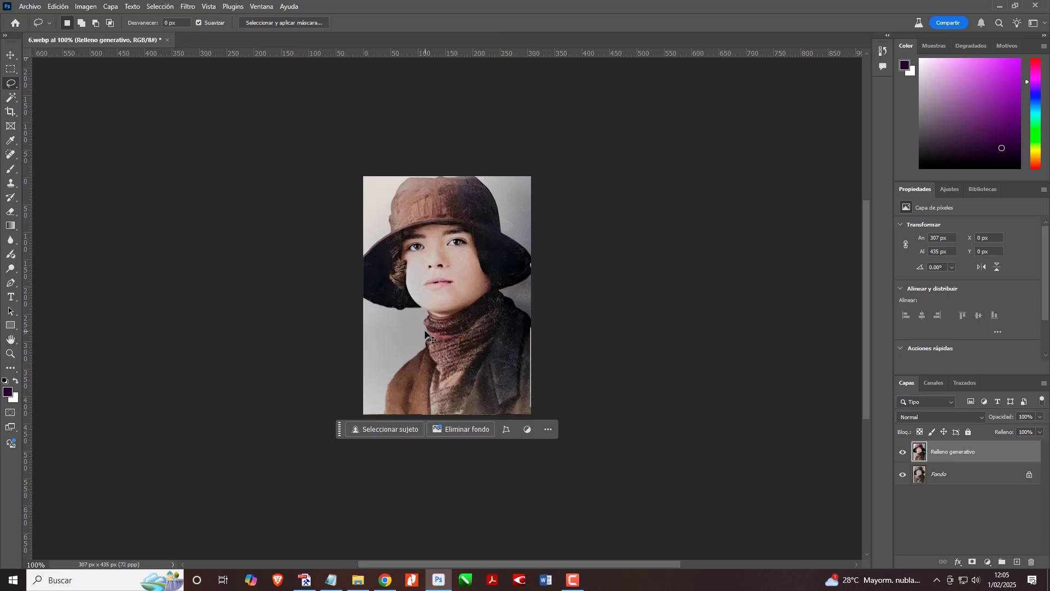
pyautogui.hotkey('ctrl', '+')
pyautogui.moveTo(425, 330)
pyautogui.mouseDown()
pyautogui.moveTo(417, 260)
pyautogui.moveTo(446, 262)
pyautogui.moveTo(522, 220)
pyautogui.moveTo(563, 221)
pyautogui.moveTo(627, 333)
pyautogui.moveTo(584, 511)
pyautogui.moveTo(406, 501)
pyautogui.moveTo(339, 486)
pyautogui.moveTo(306, 456)
pyautogui.moveTo(327, 377)
pyautogui.moveTo(388, 317)
pyautogui.moveTo(390, 253)
pyautogui.mouseUp()
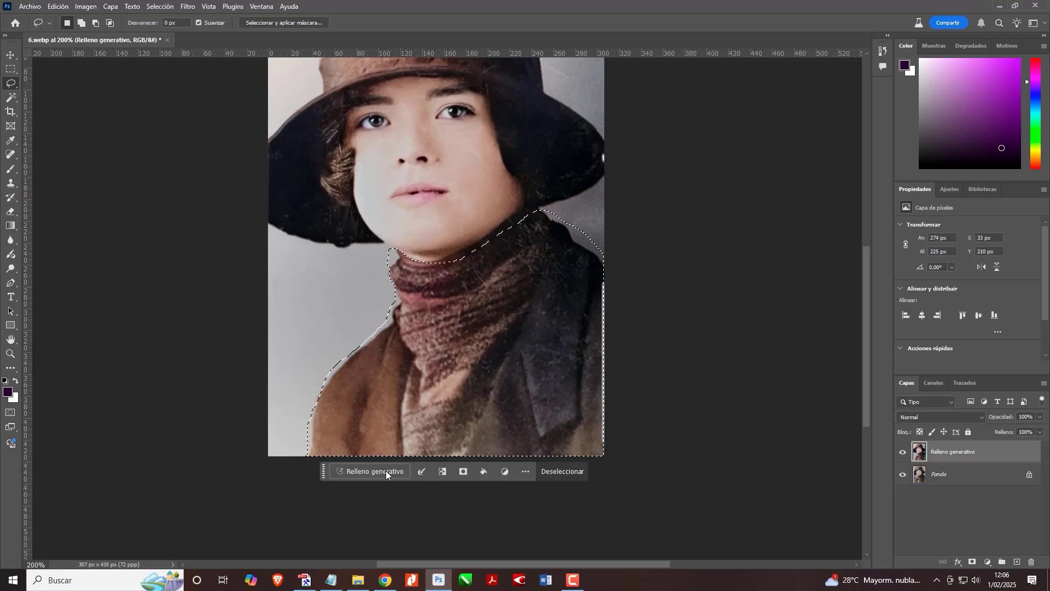
pyautogui.click(386, 470)
pyautogui.write('terno')
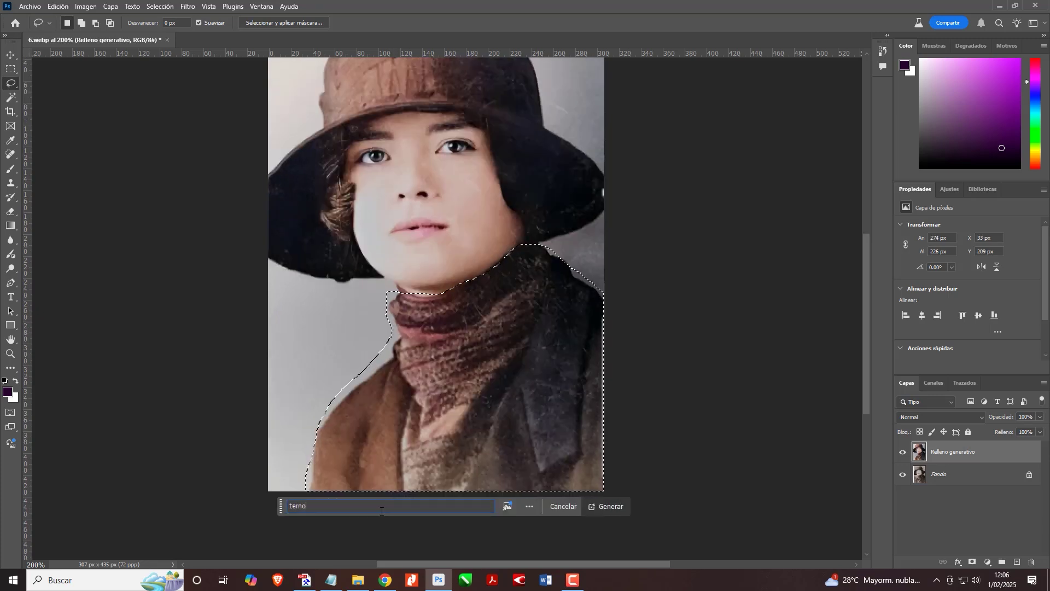
pyautogui.write(' con chalina')
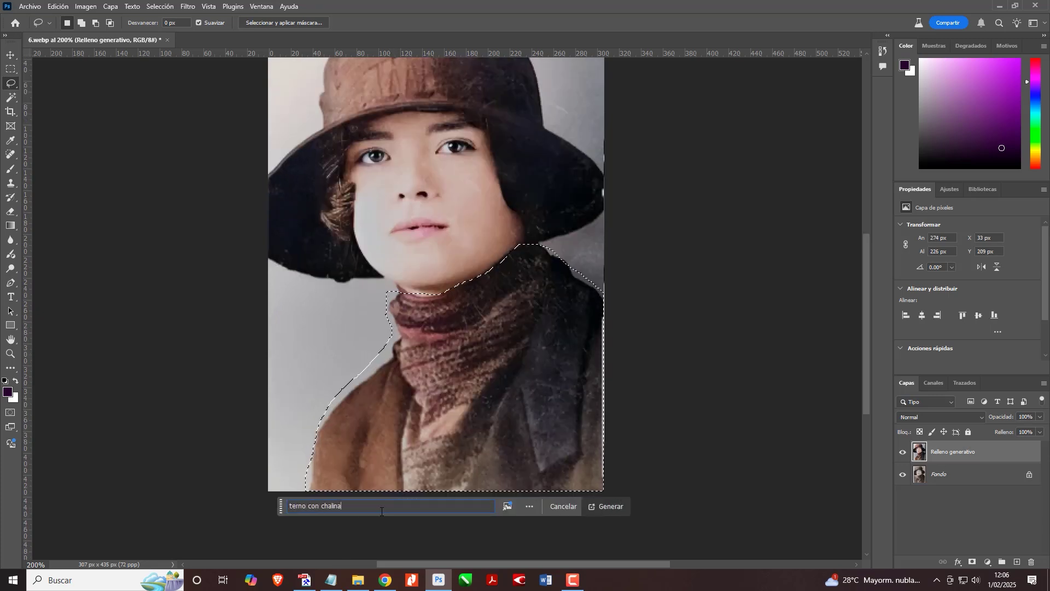
pyautogui.press('Return')
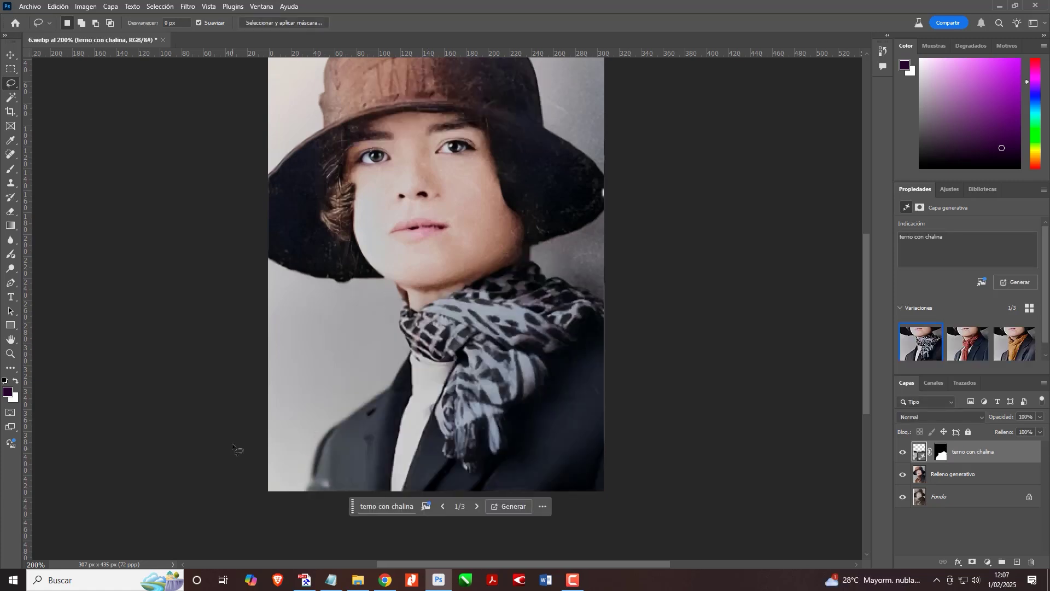
# Compare the three suit-and-scarf variations and generate another set from the same prompt
pyautogui.click(953, 354)
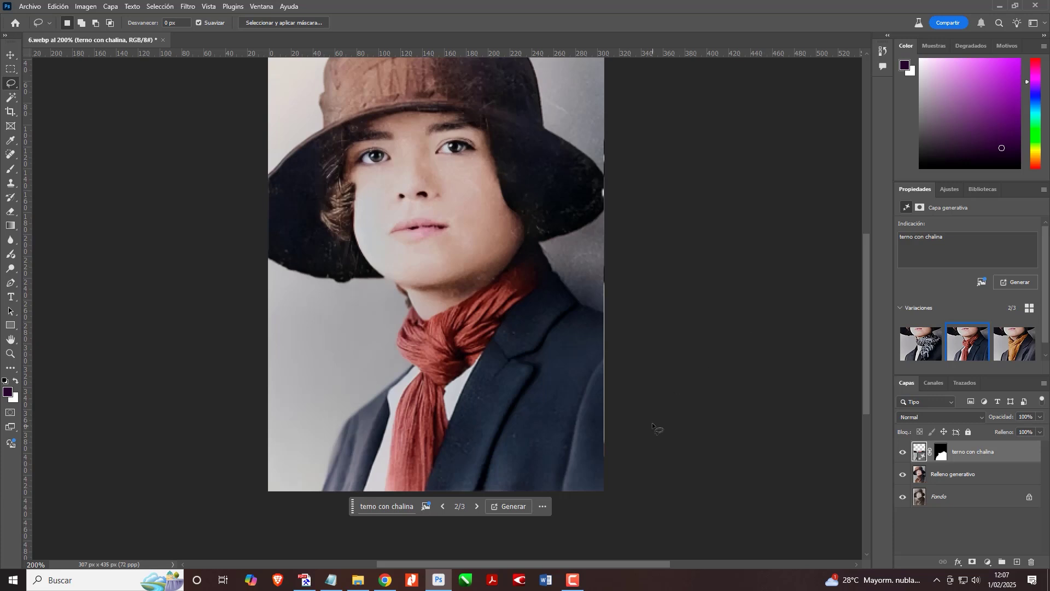
pyautogui.click(1013, 344)
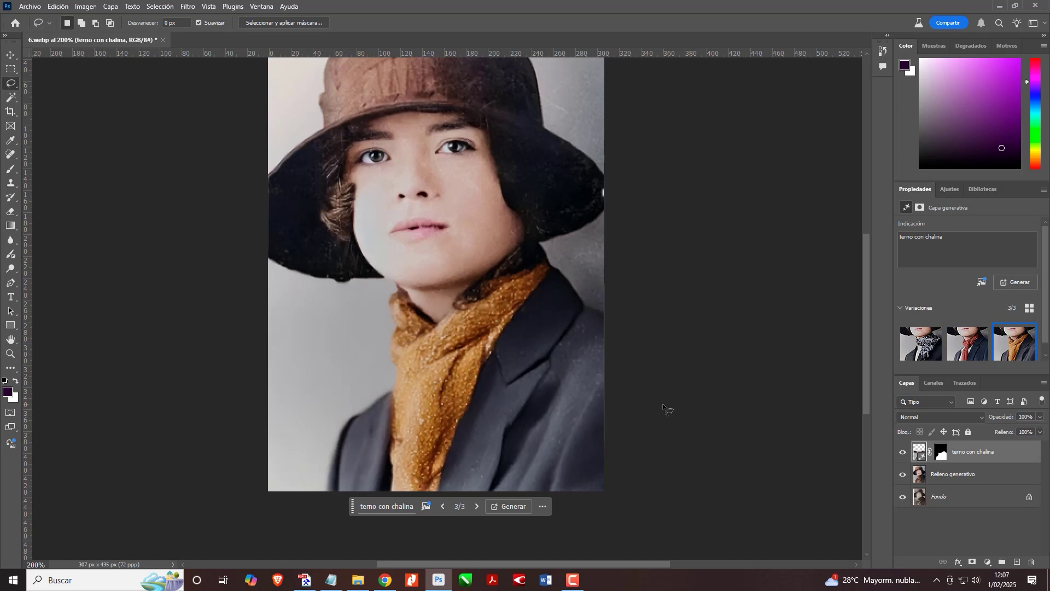
pyautogui.click(968, 345)
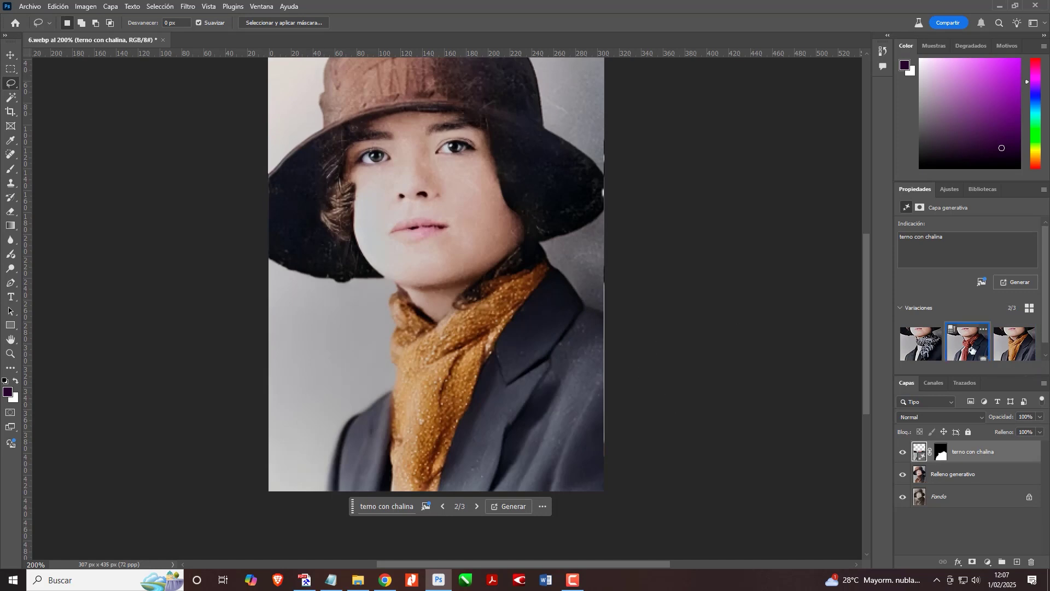
pyautogui.click(1027, 357)
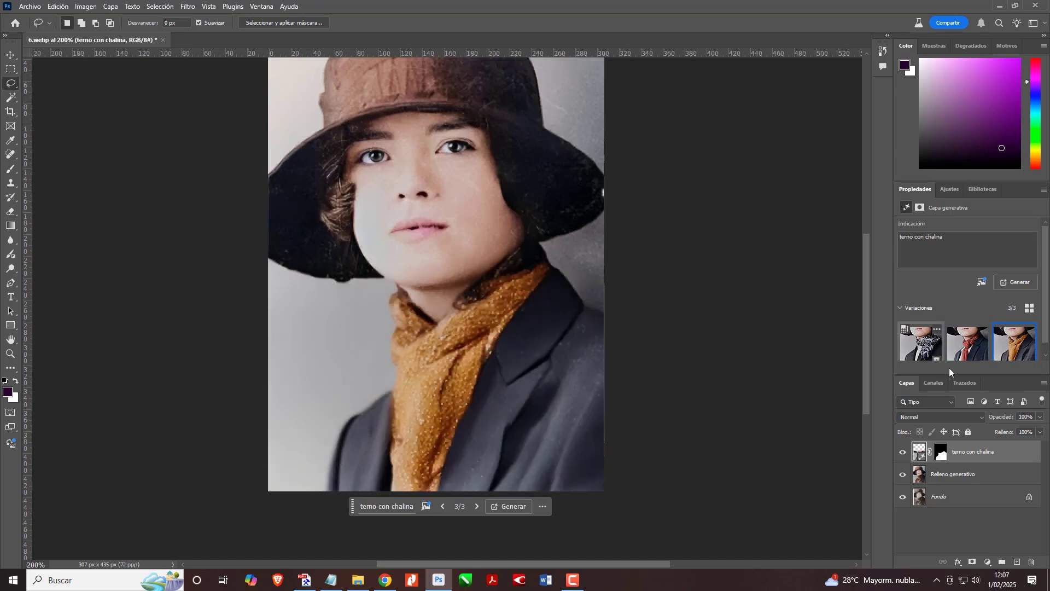
pyautogui.click(968, 344)
pyautogui.click(921, 355)
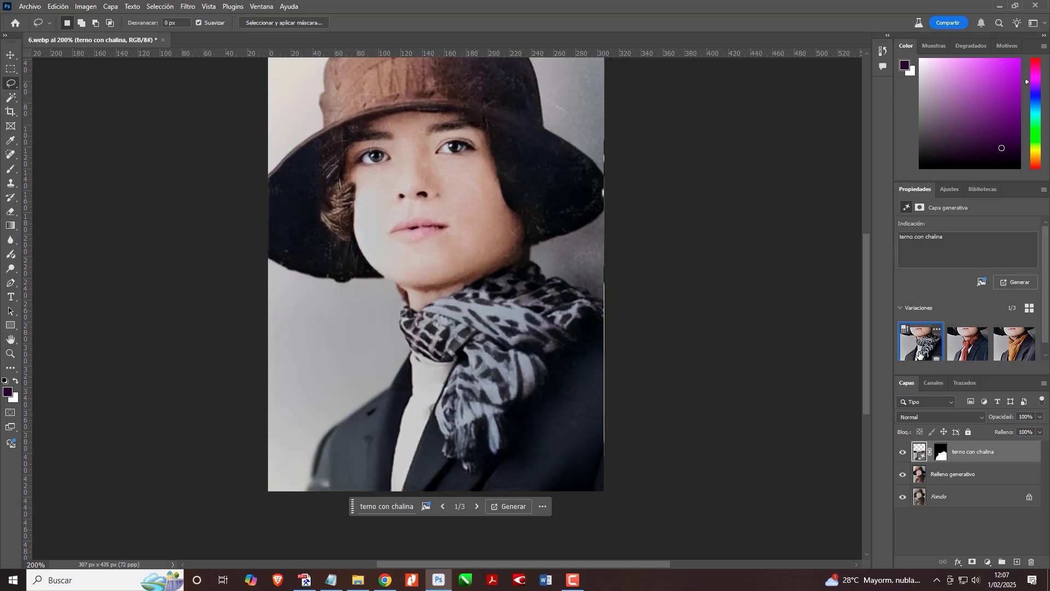
pyautogui.click(969, 347)
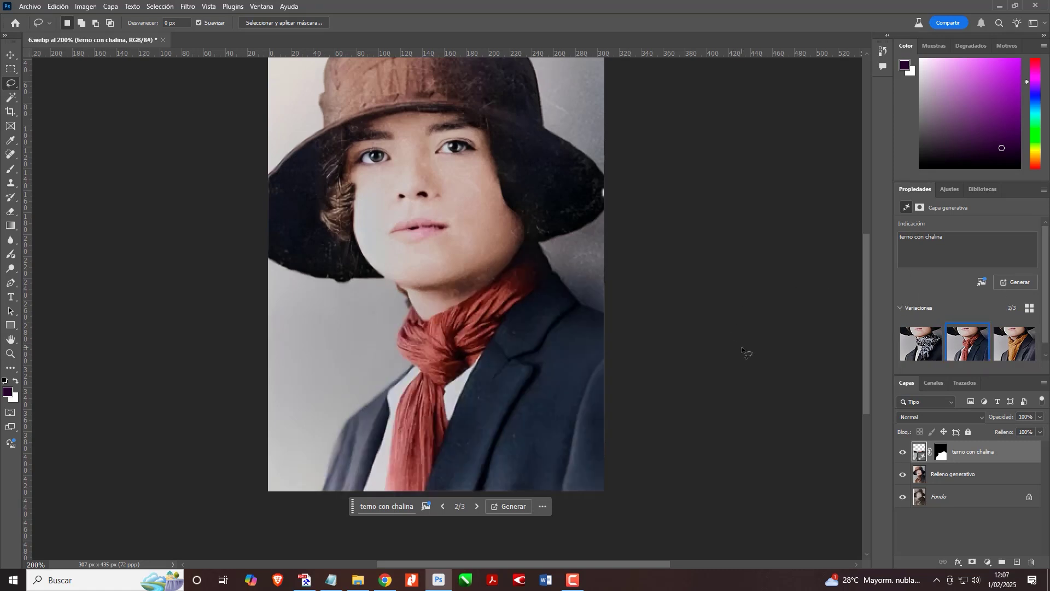
pyautogui.click(1018, 284)
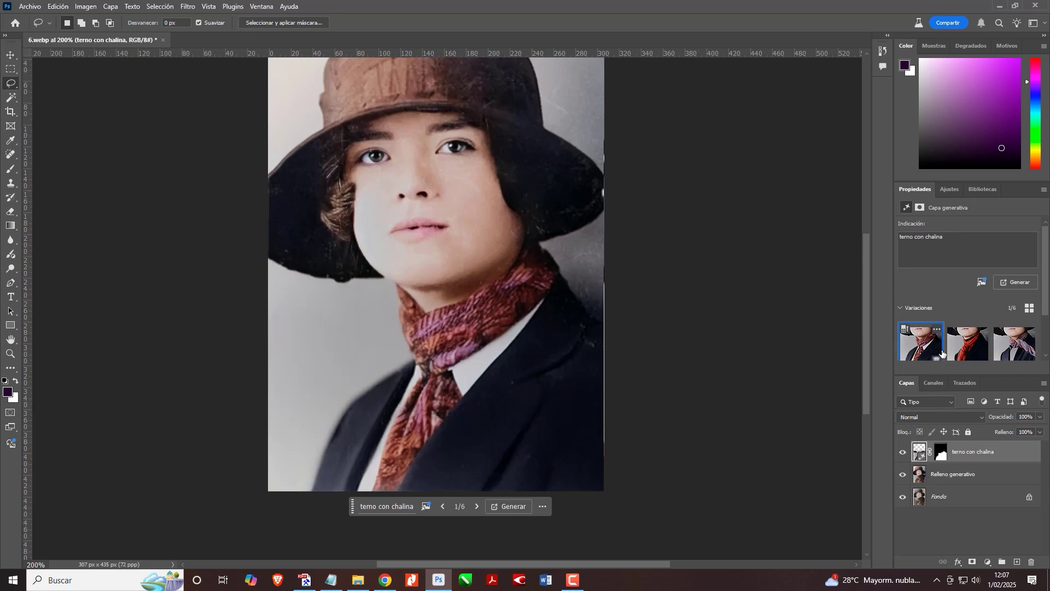
# Compare the suit-and-scarf variations from both sets and keep the fifth one, with the plain red scarf and navy jacket
pyautogui.click(969, 354)
pyautogui.click(1011, 348)
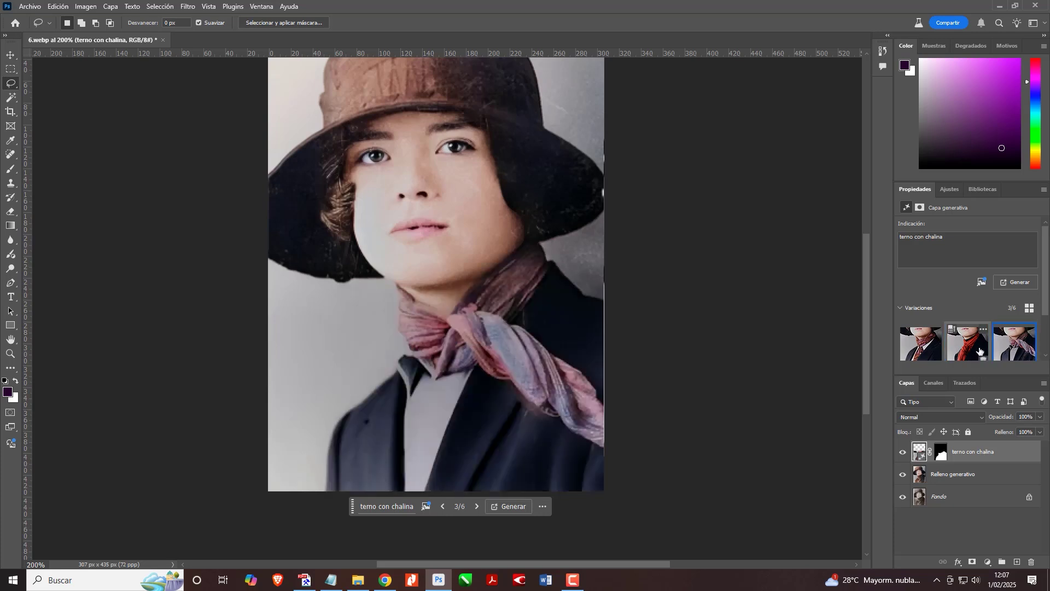
pyautogui.click(925, 350)
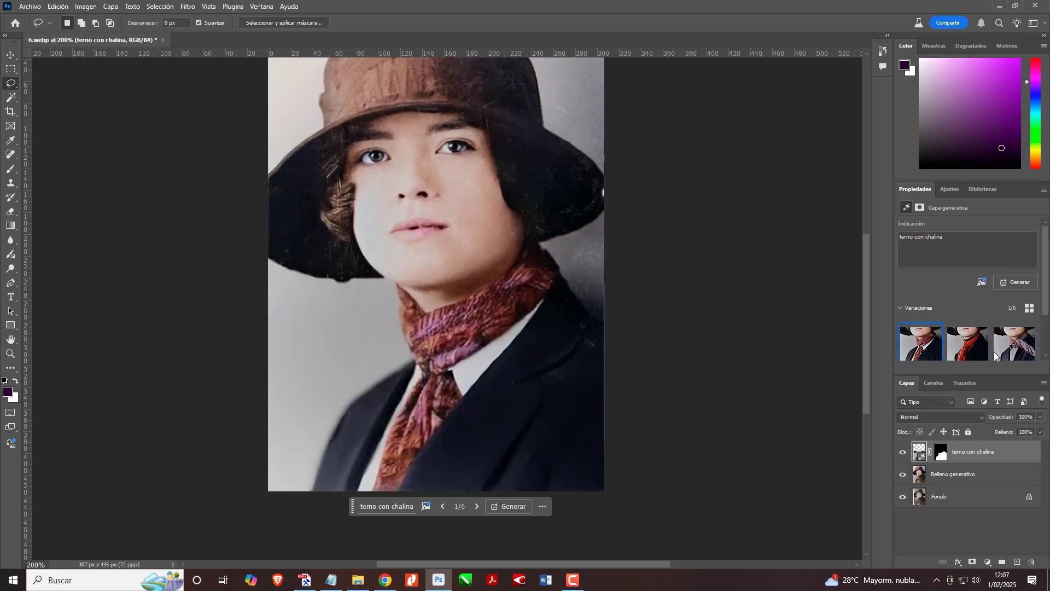
pyautogui.scroll(-2, 933, 347)
pyautogui.click(936, 343)
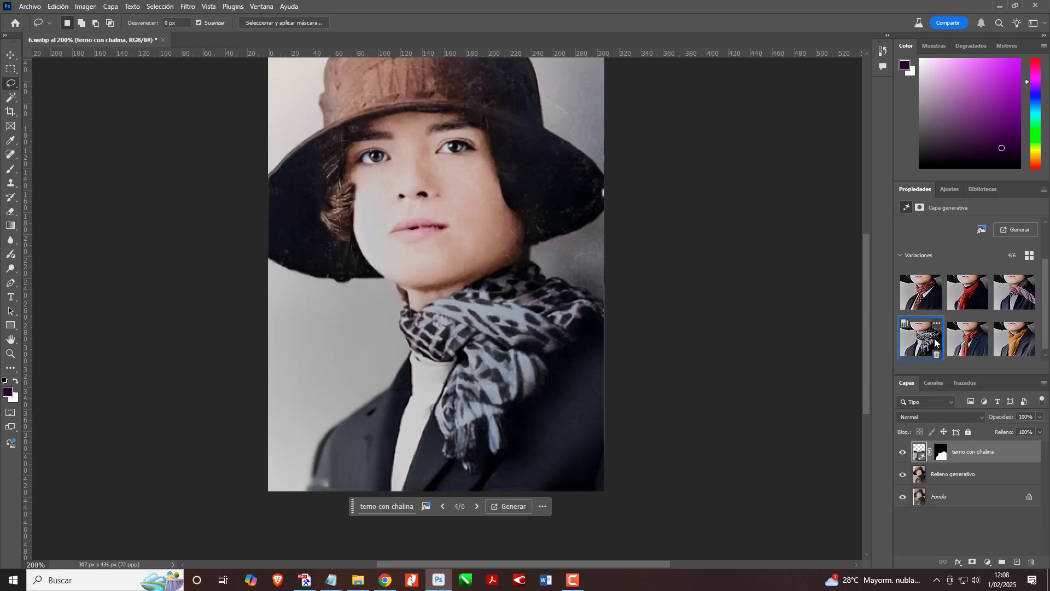
pyautogui.click(967, 340)
# Merge the "terno con chalina" fill layer with the portrait layer directly beneath it
pyautogui.scroll(2, 607, 354)
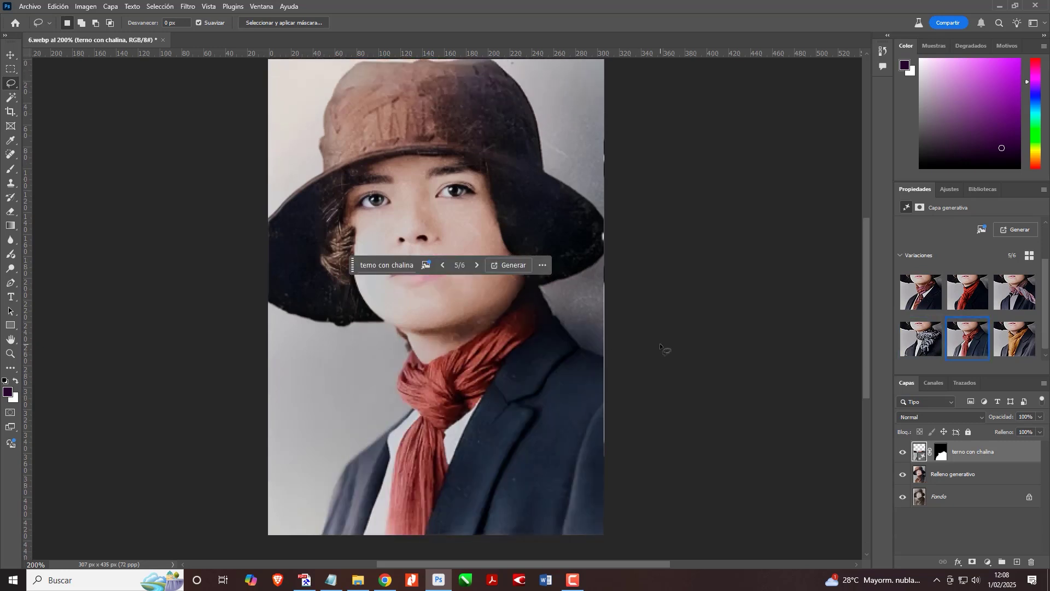
pyautogui.hotkey('ctrl', '-')
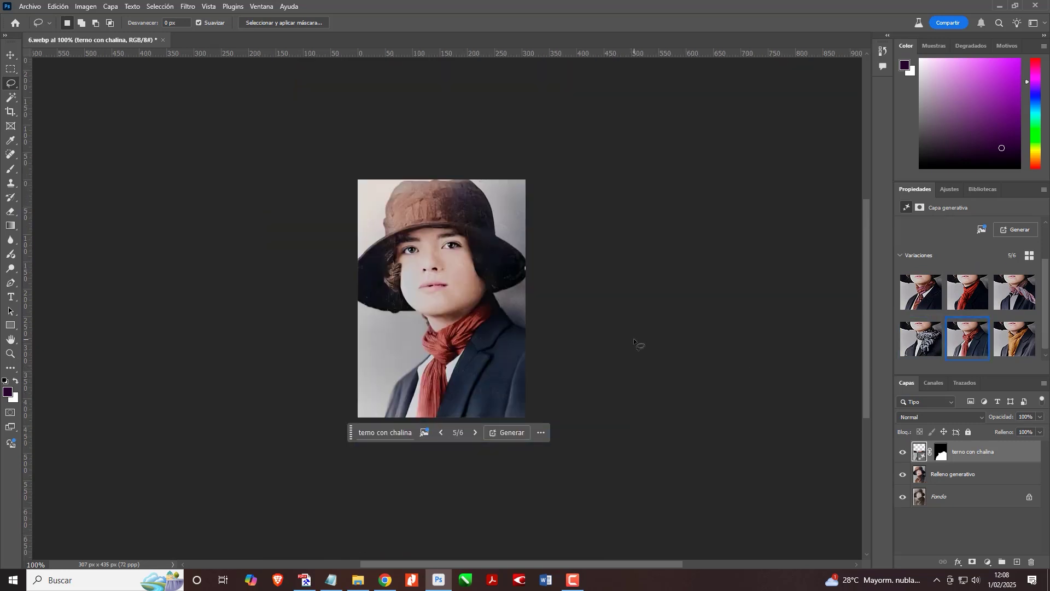
pyautogui.click(948, 477)
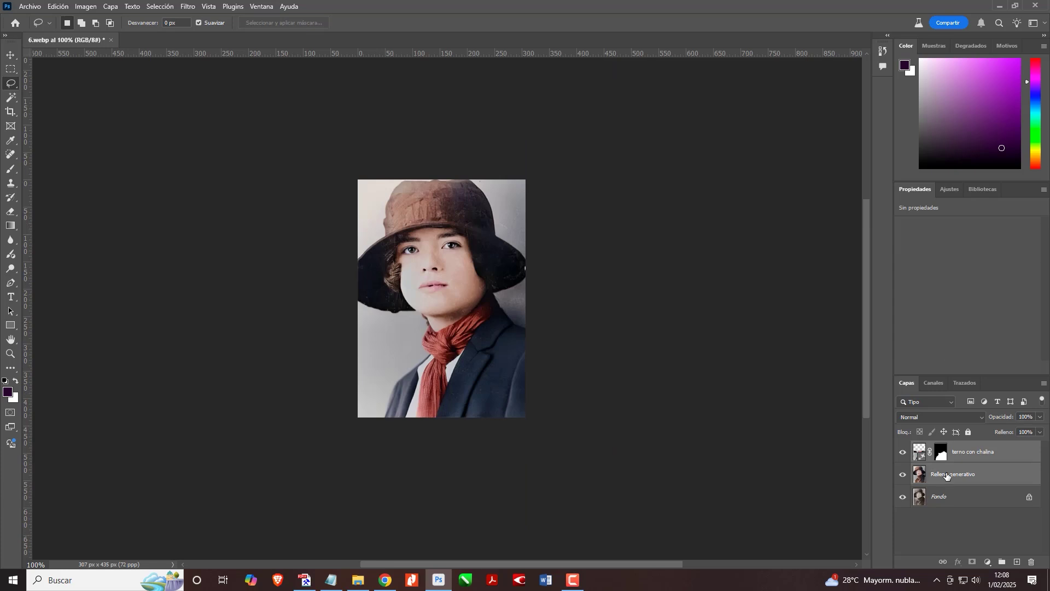
pyautogui.hotkey('ctrl', 'e')
# Extend the canvas above the hat with the Crop tool to a height of 469 px
pyautogui.click(11, 111)
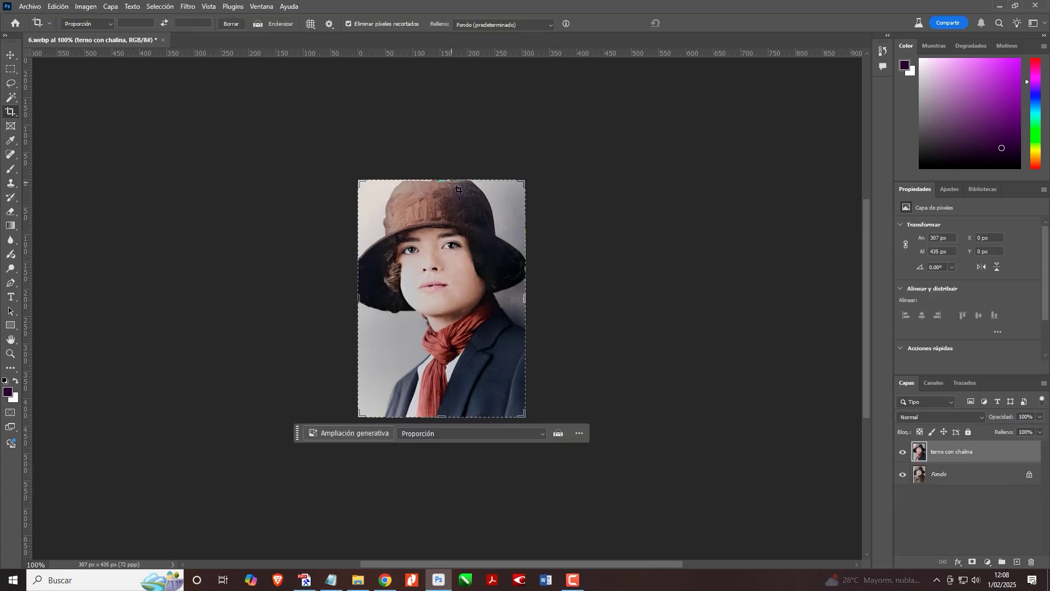
pyautogui.moveTo(451, 181); pyautogui.dragTo(442, 171)
pyautogui.click(690, 23)
# Select a full-width strip about 57 px tall along the image's upper edge and fill it generatively without a prompt
pyautogui.click(10, 69)
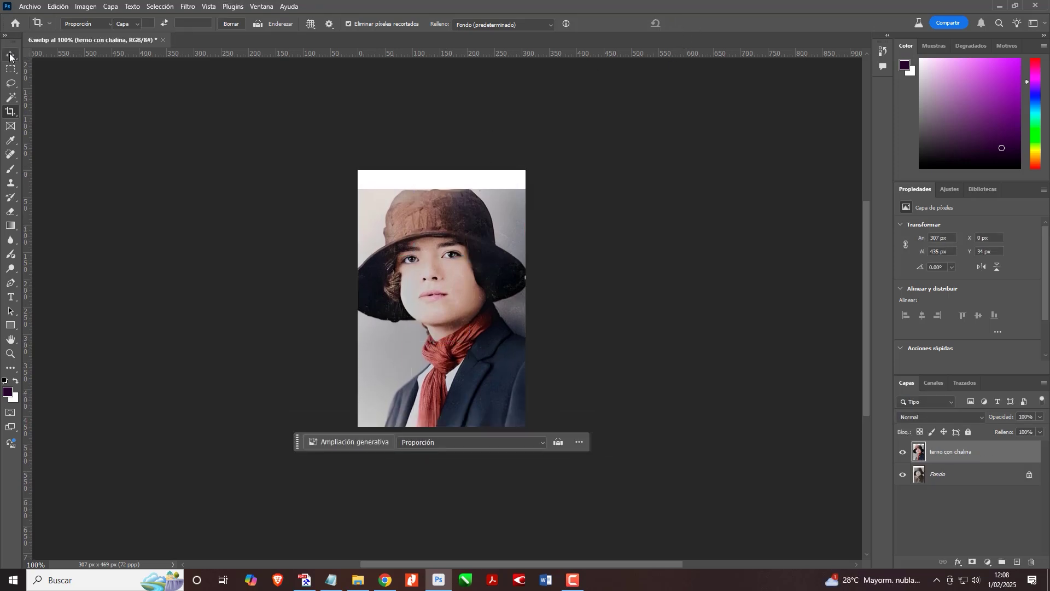
pyautogui.moveTo(341, 162); pyautogui.dragTo(556, 202)
pyautogui.click(365, 222)
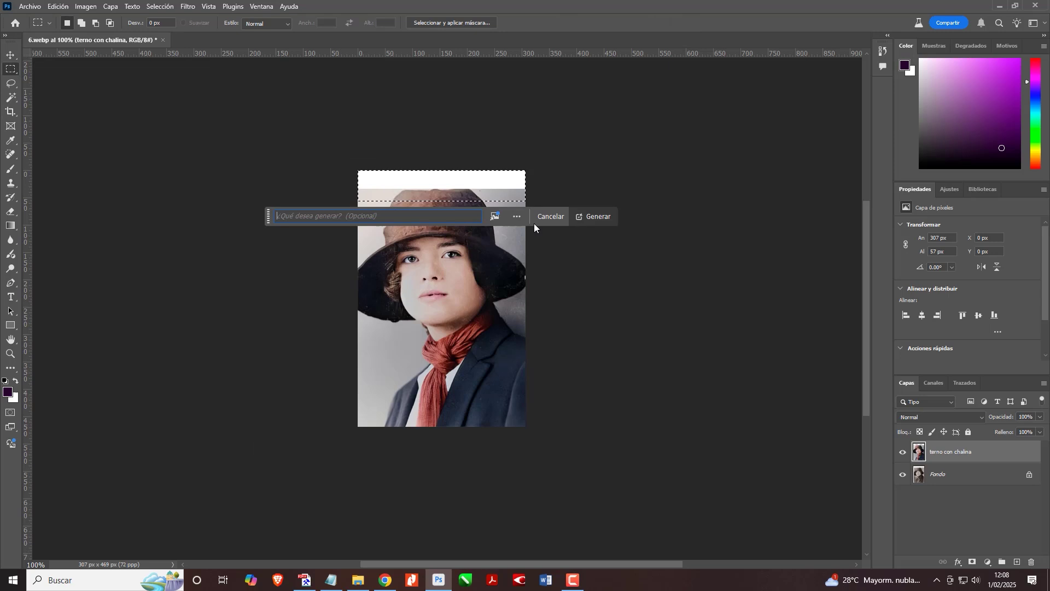
pyautogui.click(593, 216)
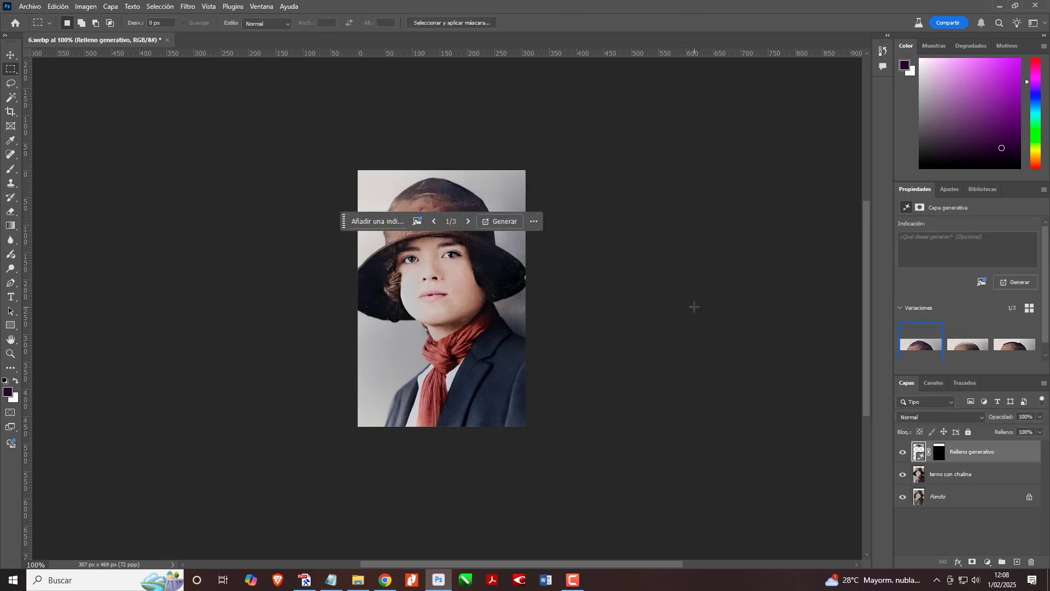
# Compare the three hat-top variations, keep the first one and make the "terno con chalina" layer active
pyautogui.click(960, 351)
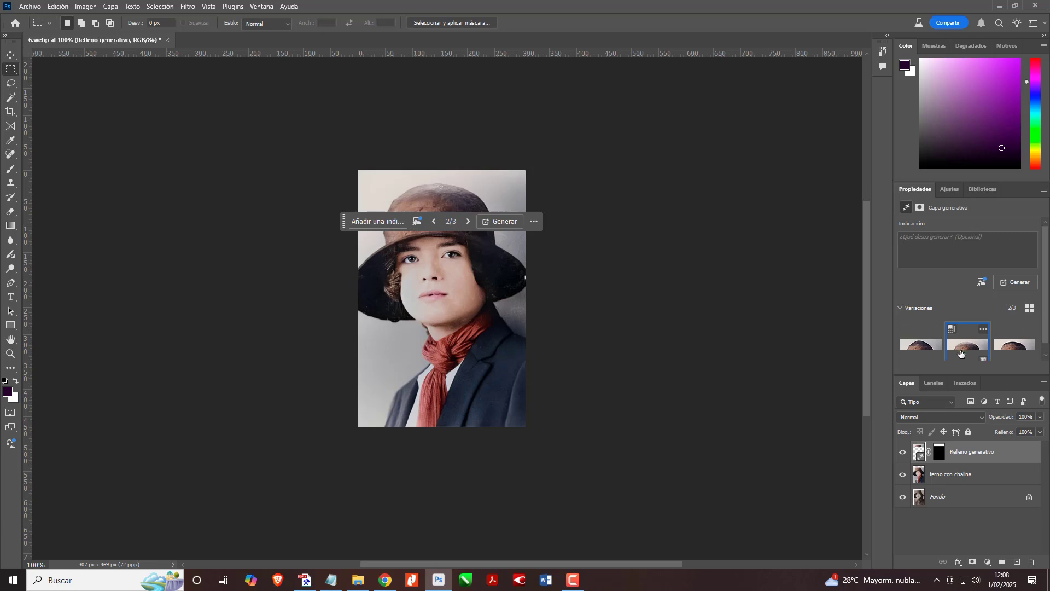
pyautogui.click(1011, 351)
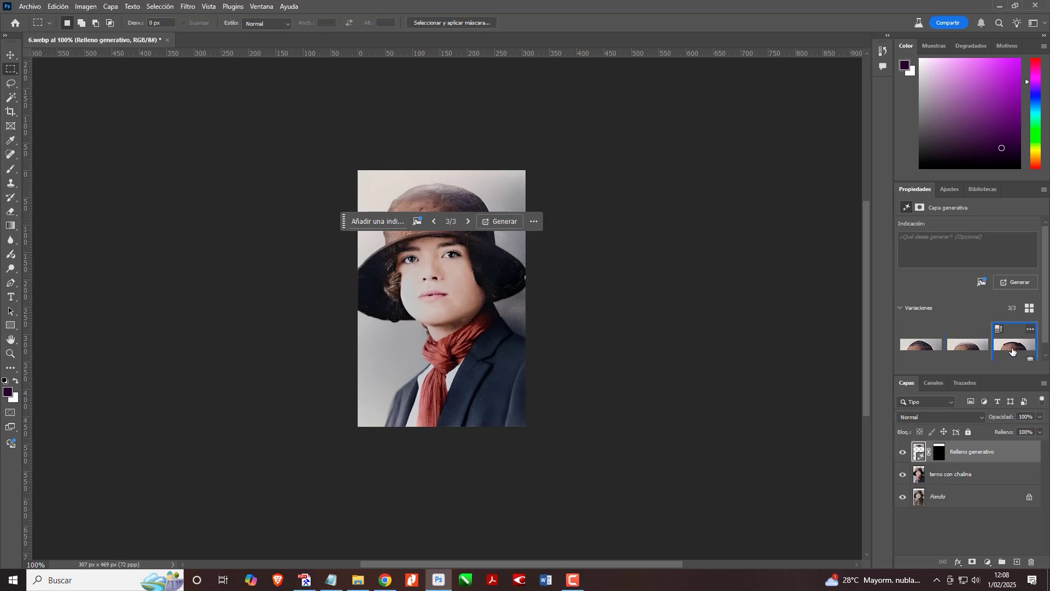
pyautogui.click(932, 350)
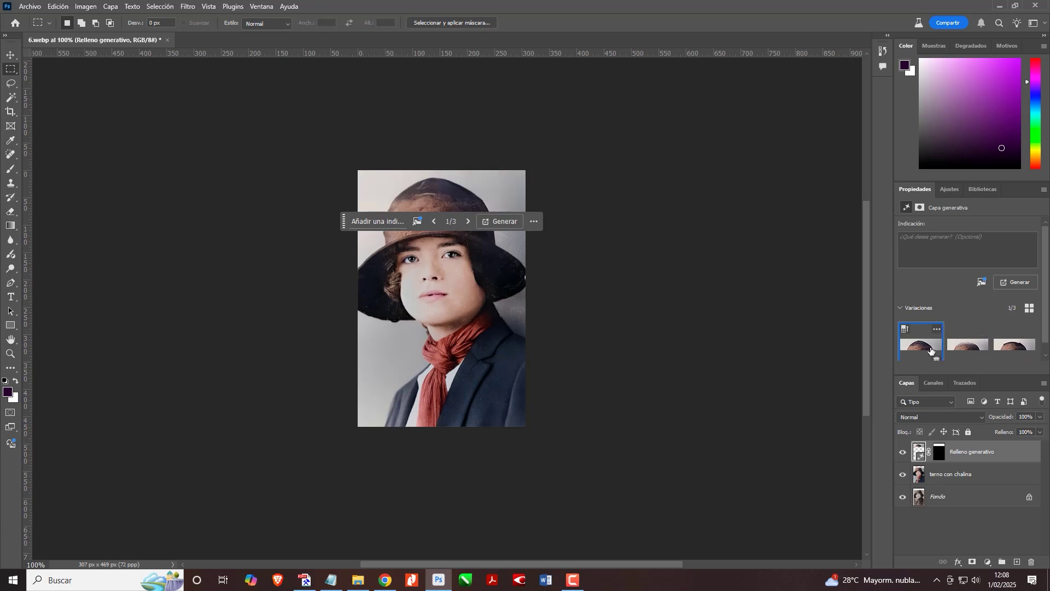
pyautogui.click(969, 351)
pyautogui.click(1011, 354)
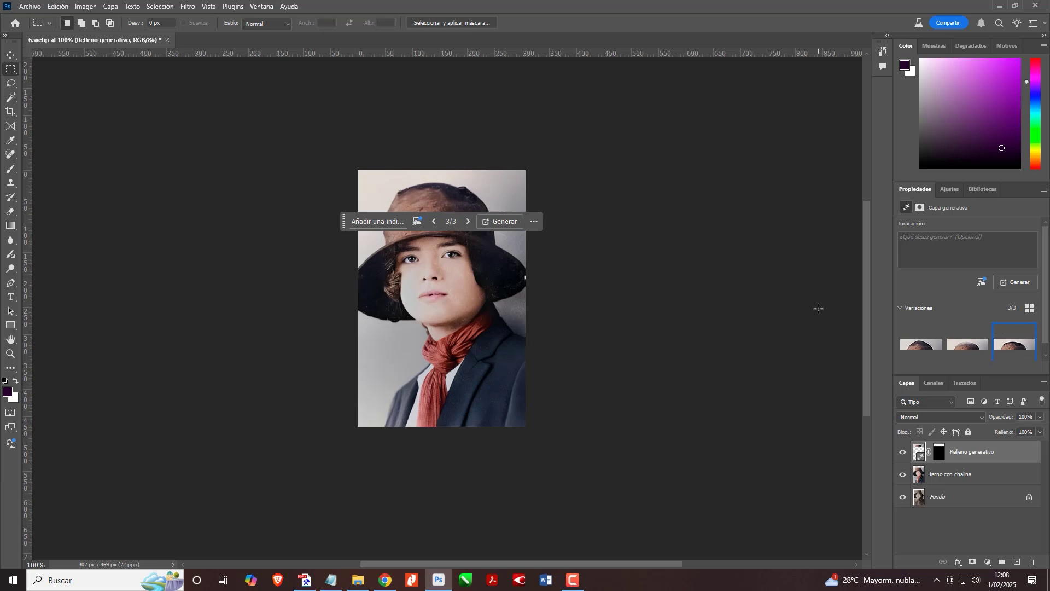
pyautogui.click(923, 347)
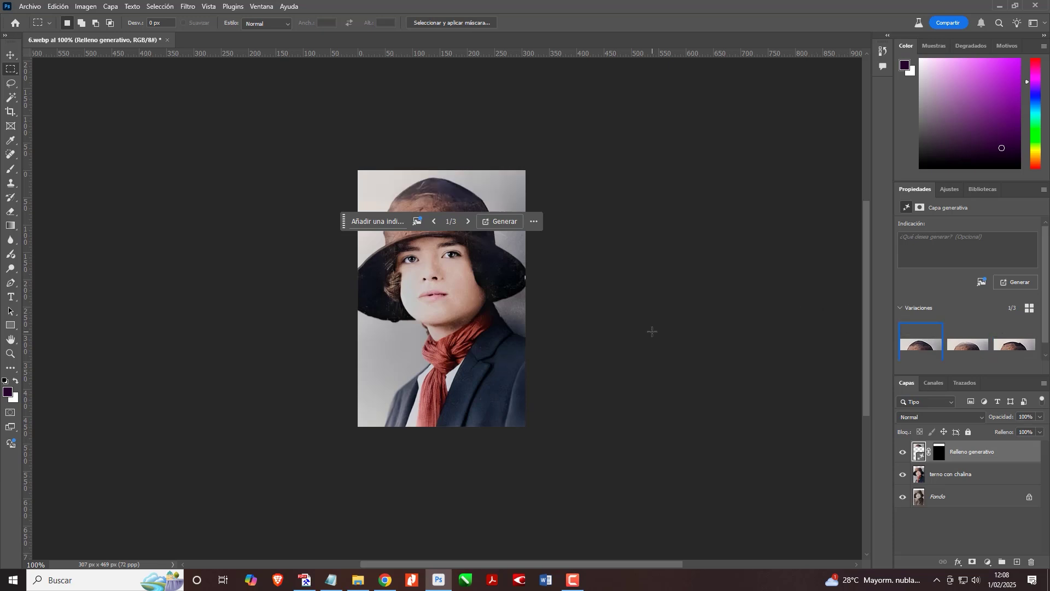
pyautogui.click(10, 55)
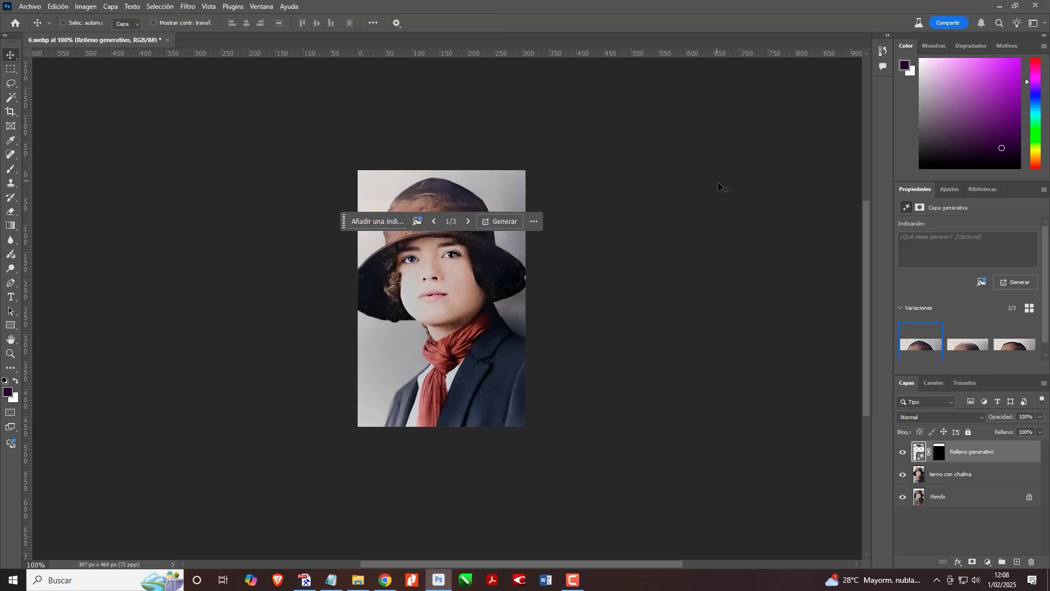
pyautogui.hotkey('alt', '[')
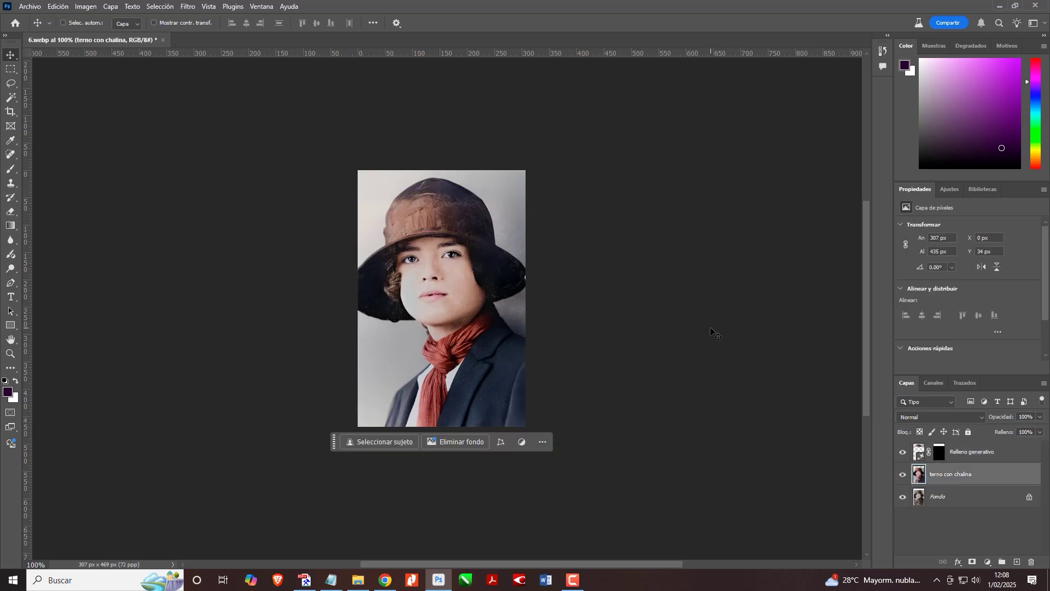
# Generate new variations of the hat-top fill without a prompt, compare the first three and keep the third one
pyautogui.click(976, 452)
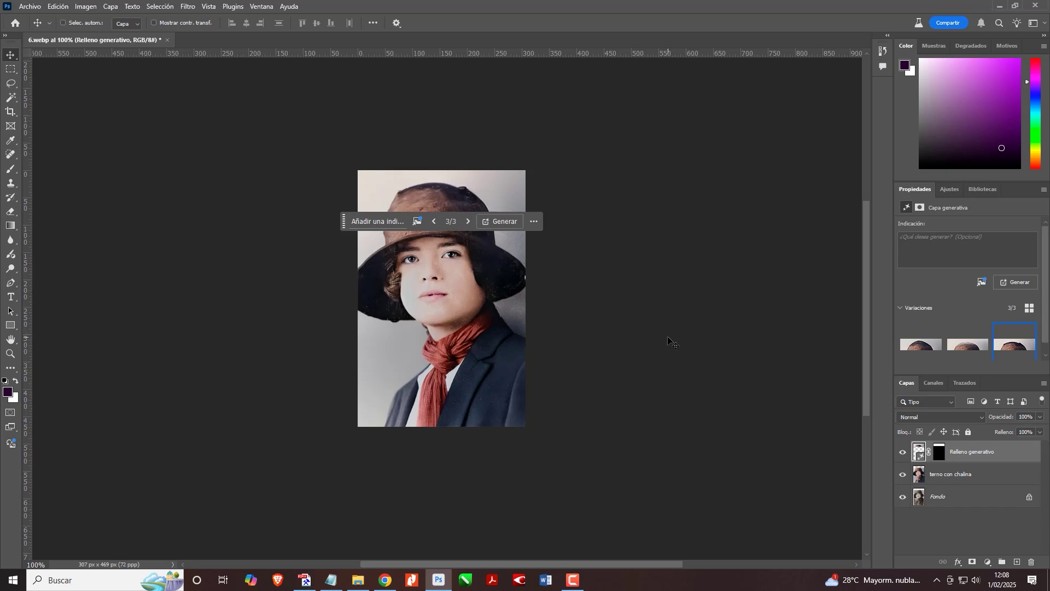
pyautogui.click(1016, 284)
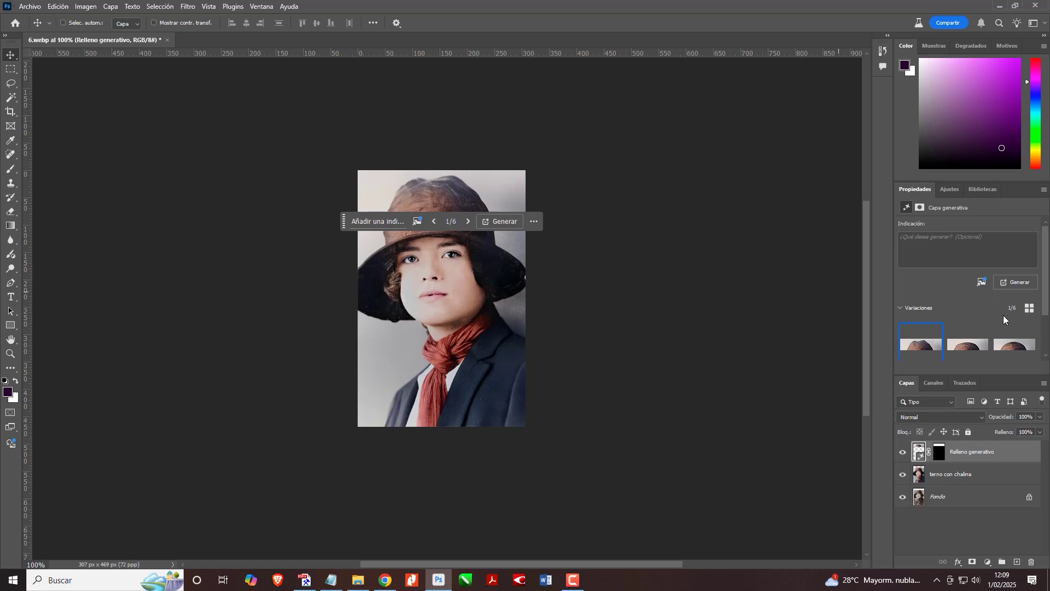
pyautogui.click(973, 351)
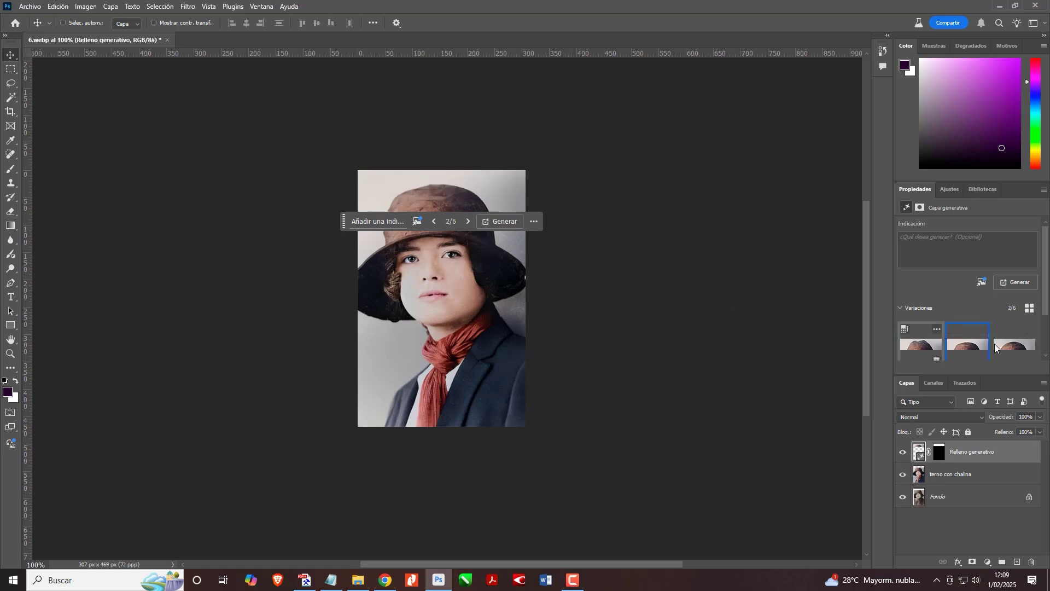
pyautogui.click(1016, 351)
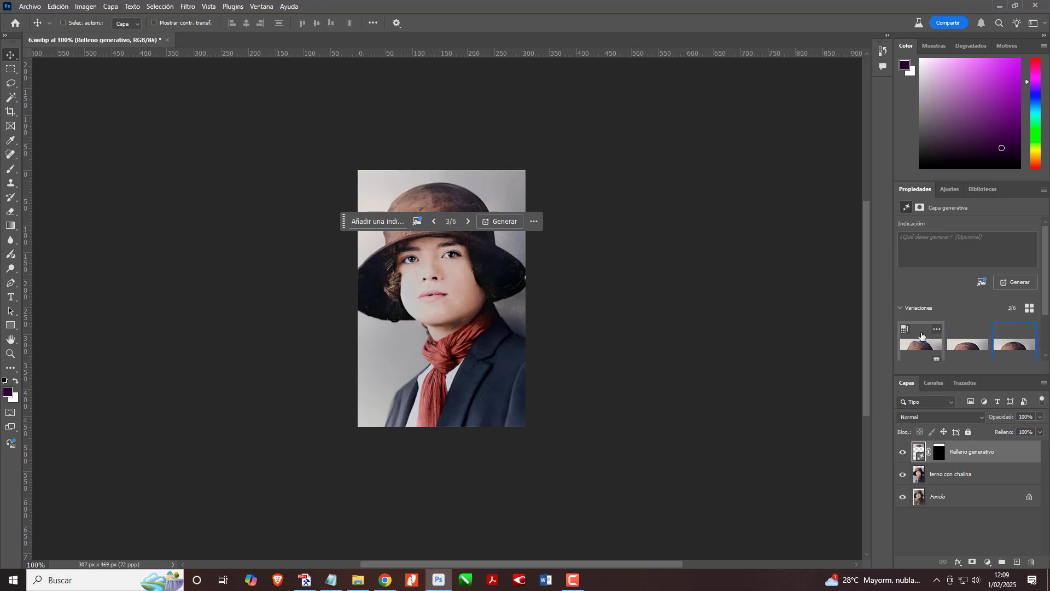
# Merge the hat-top generative fill layer with the "terno con chalina" layer
pyautogui.click(959, 480)
pyautogui.hotkey('ctrl', 'e')
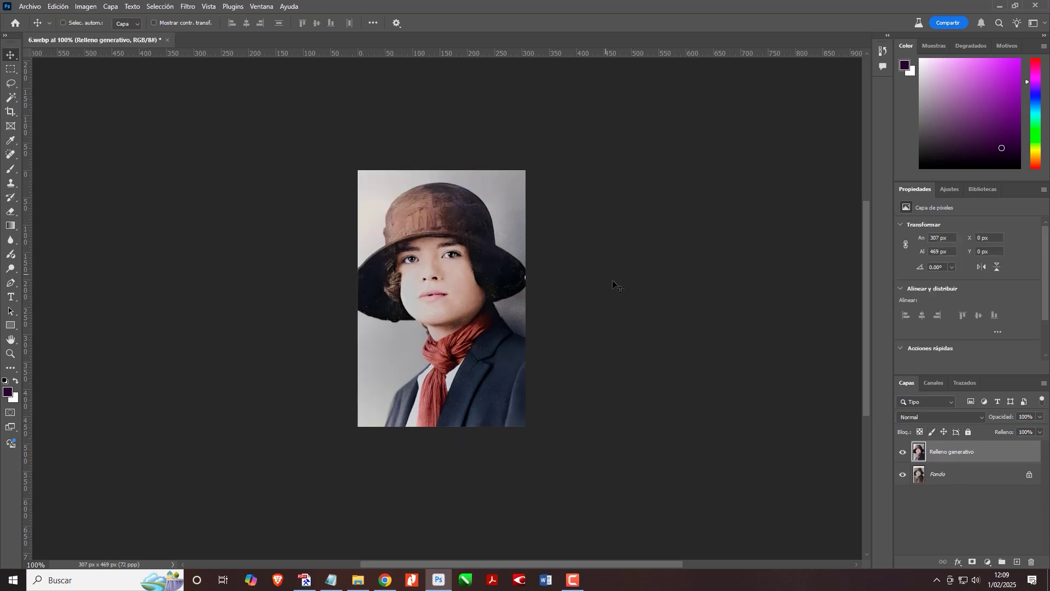
pyautogui.moveTo(612, 280); pyautogui.dragTo(616, 285)
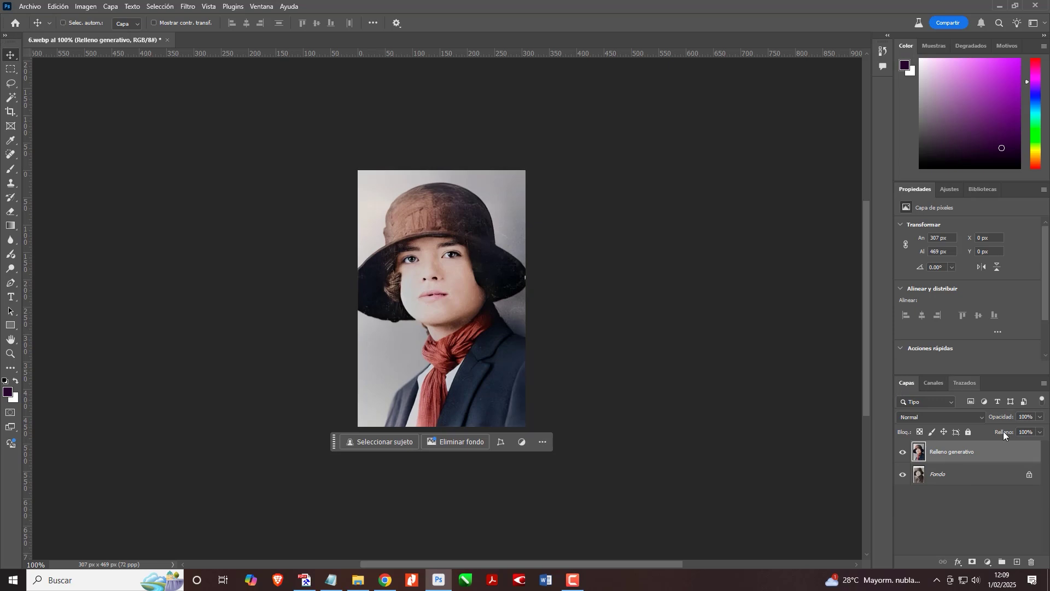
# Toggle the merged portrait layer's visibility twice to compare the restored image with the original photo
pyautogui.click(903, 453)
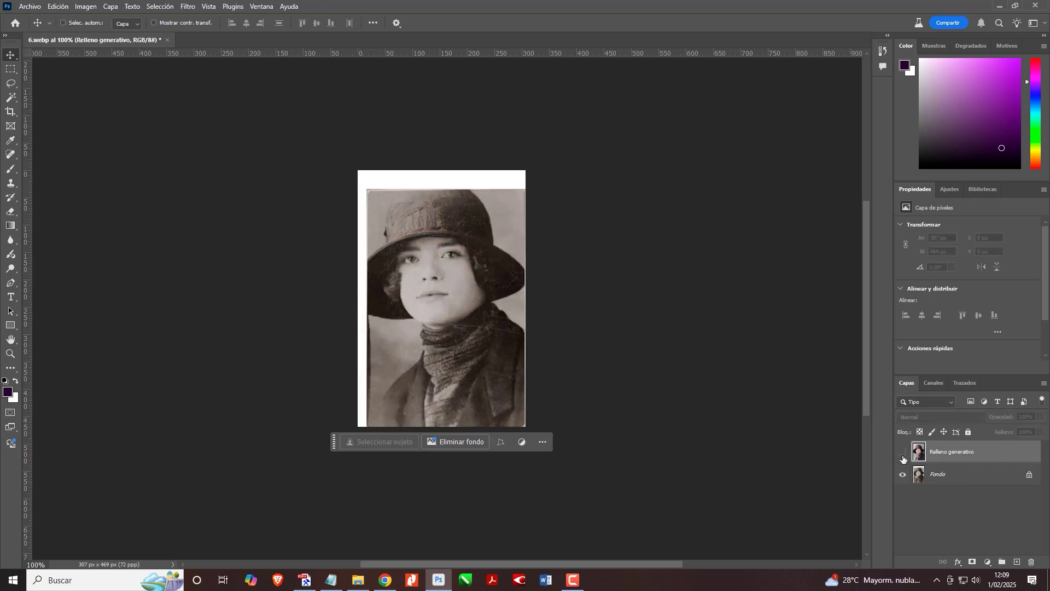
pyautogui.click(903, 452)
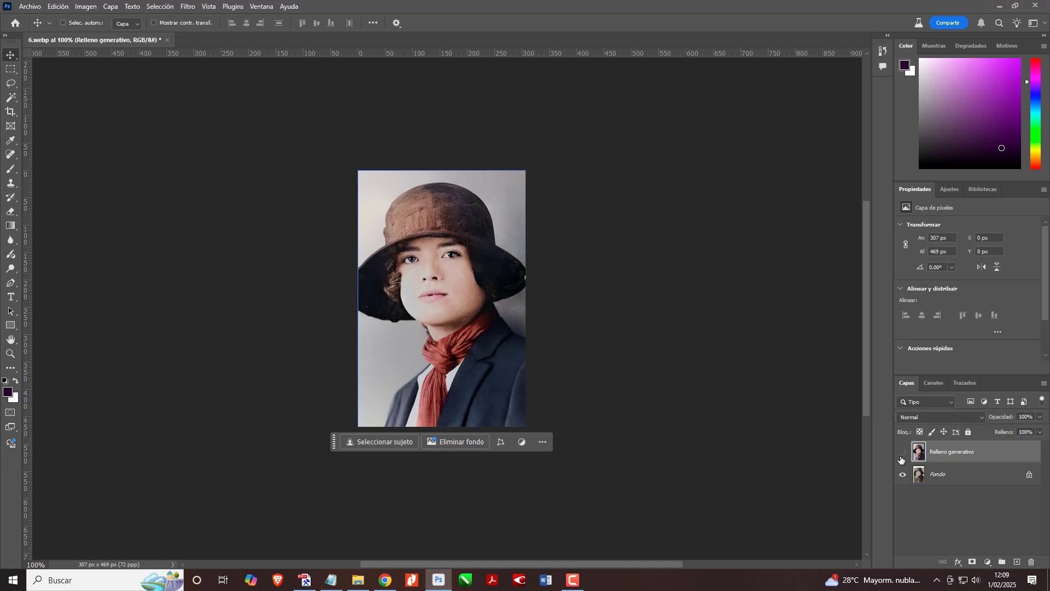
pyautogui.click(903, 453)
pyautogui.click(903, 453)
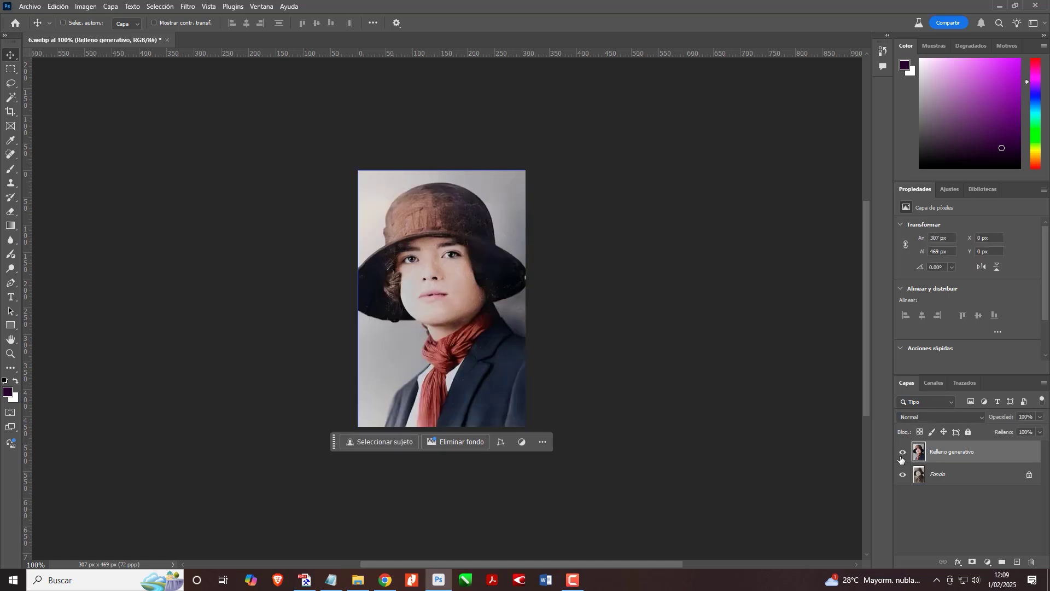